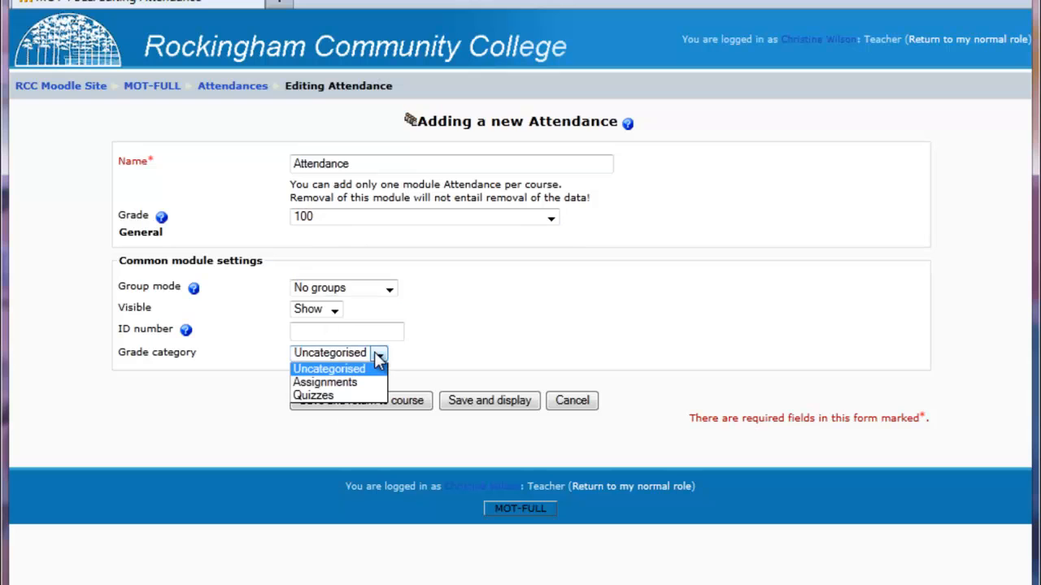
# Save the new Attendance activity with the Uncategorised grade category, display it, and open the form for adding sessions.
pyautogui.click(378, 360)
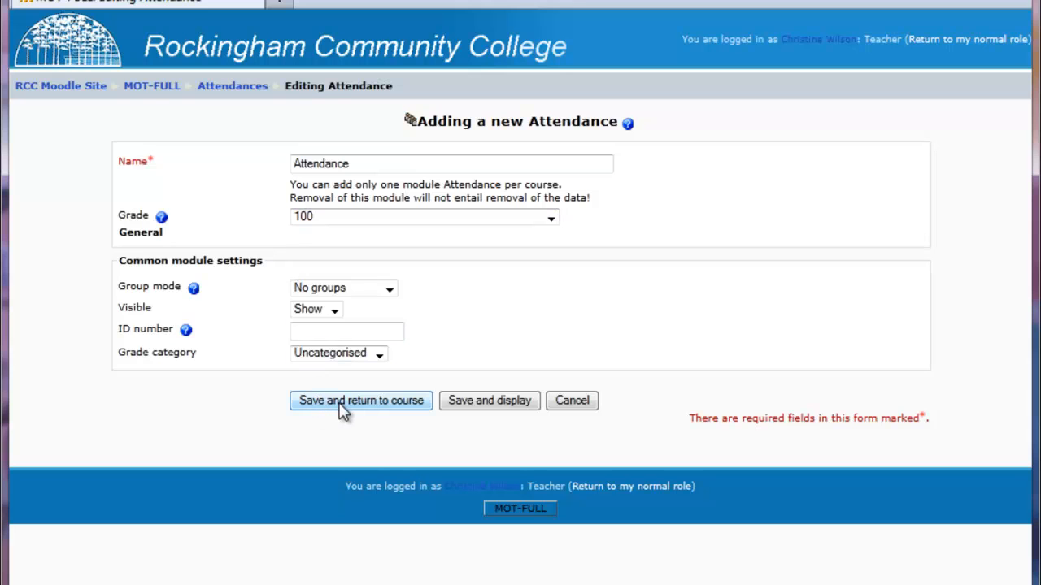
pyautogui.click(512, 406)
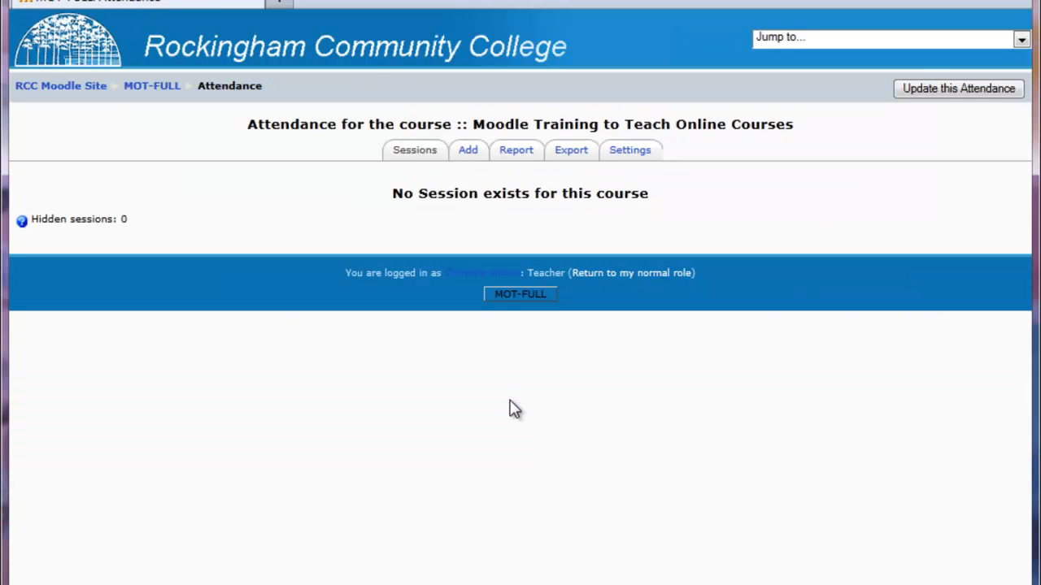
pyautogui.click(469, 152)
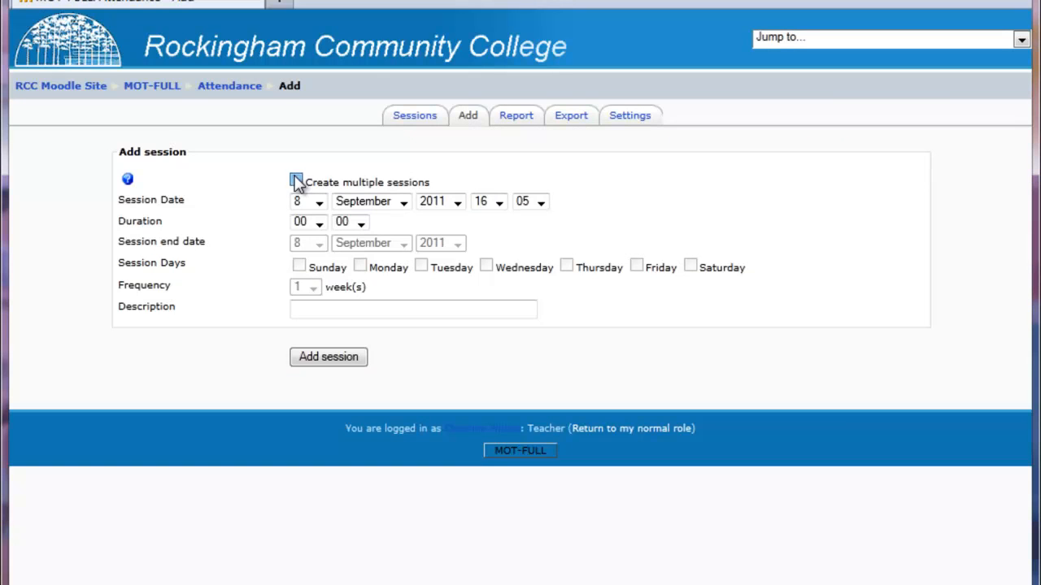
# Enable creating multiple sessions and set the session start date to 22 August 2011.
pyautogui.click(297, 180)
pyautogui.click(320, 203)
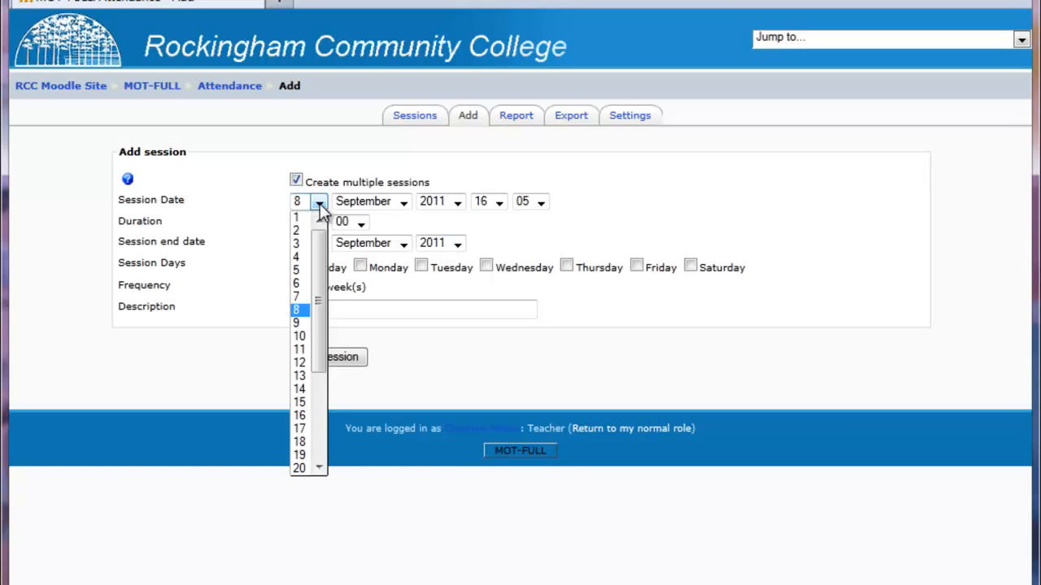
pyautogui.moveTo(321, 365); pyautogui.dragTo(323, 404)
pyautogui.click(299, 412)
pyautogui.click(403, 203)
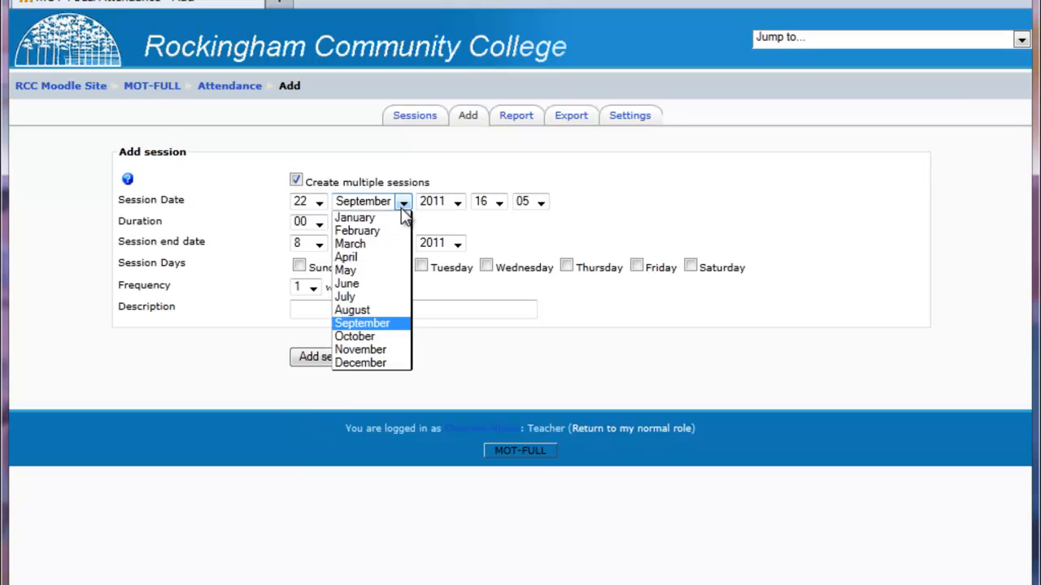
pyautogui.click(356, 310)
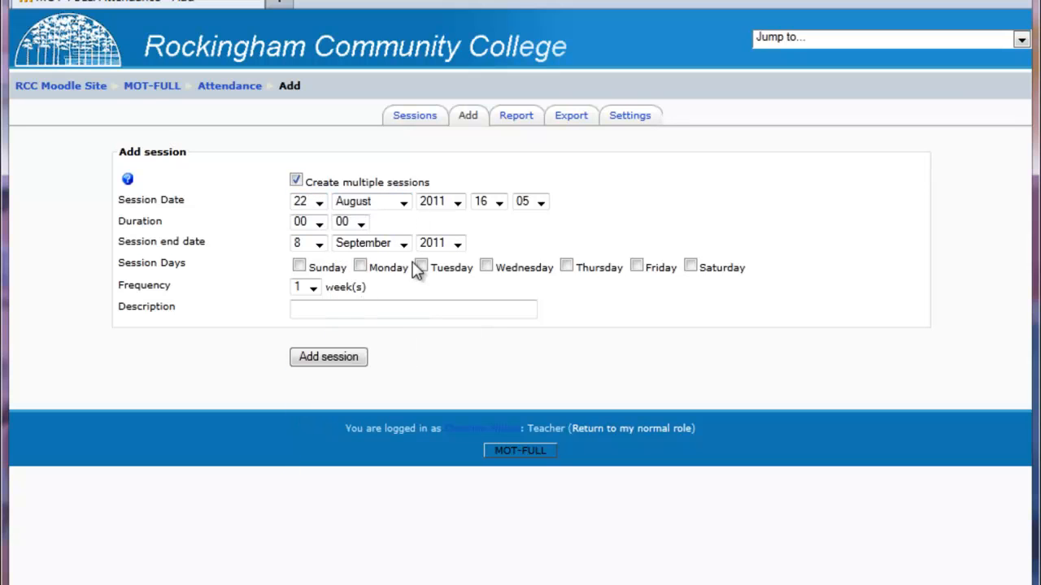
# Set the session start time to 08:00 and the duration to 1 hour.
pyautogui.click(500, 203)
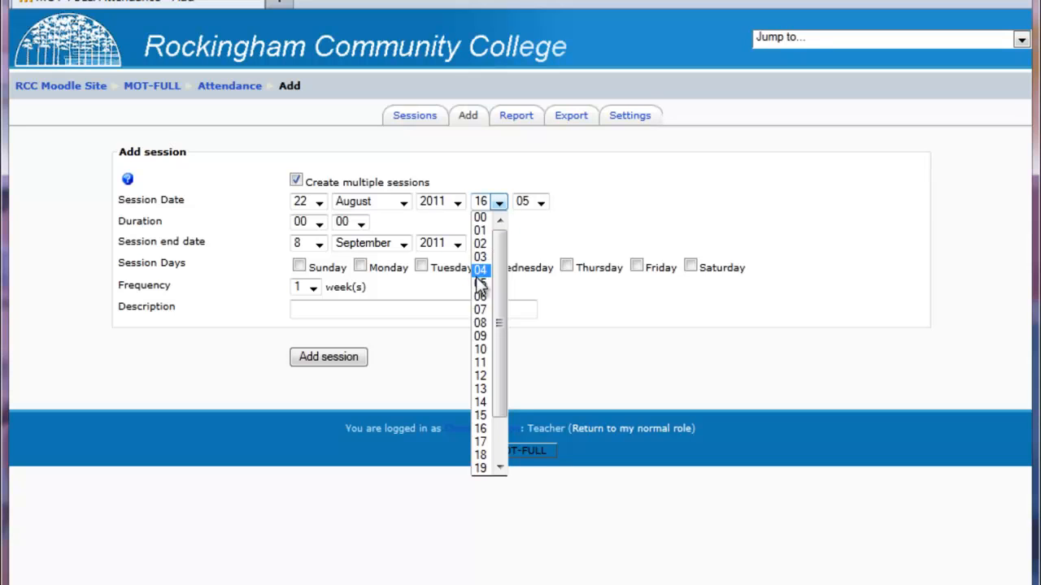
pyautogui.click(481, 325)
pyautogui.click(540, 203)
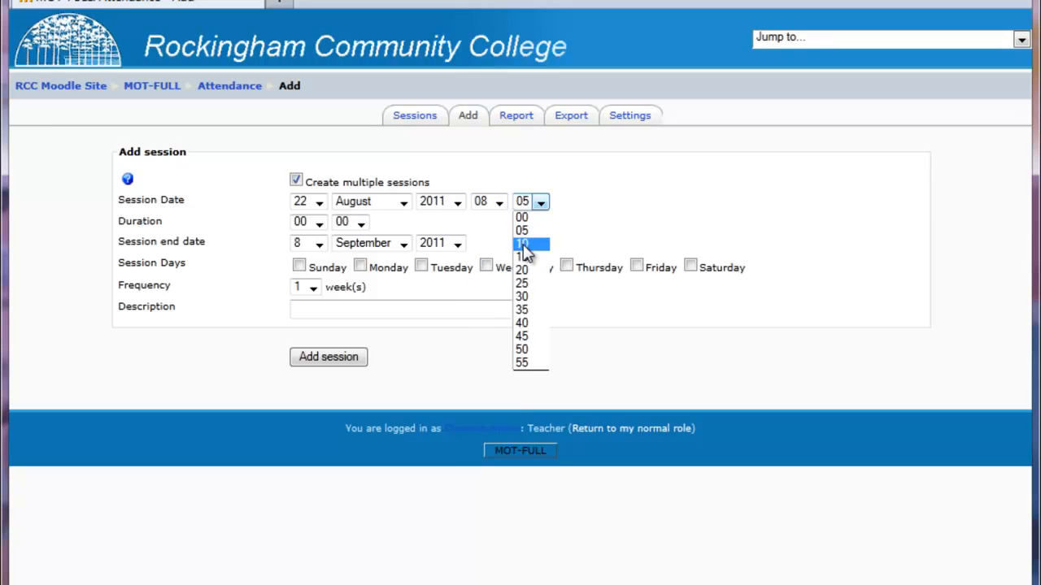
pyautogui.click(527, 215)
pyautogui.click(325, 225)
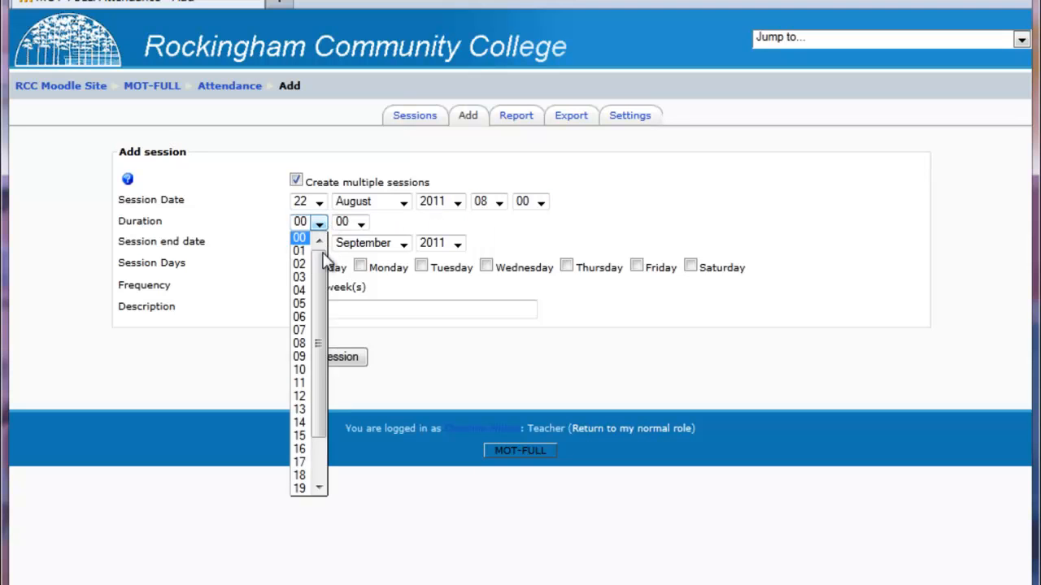
pyautogui.click(304, 248)
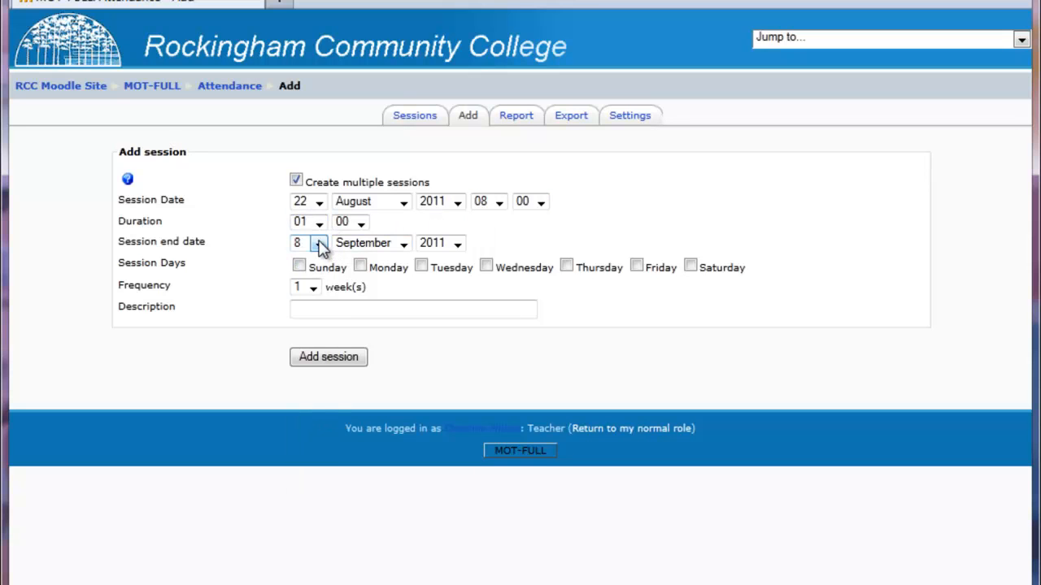
# Set the session end date to 15 December 2011.
pyautogui.click(320, 247)
pyautogui.click(307, 444)
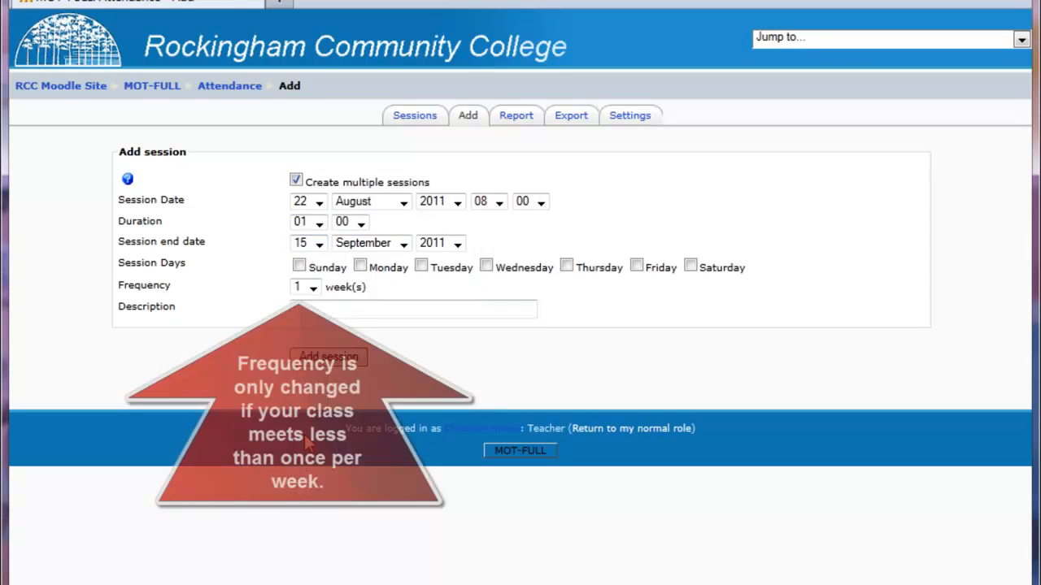
pyautogui.click(404, 244)
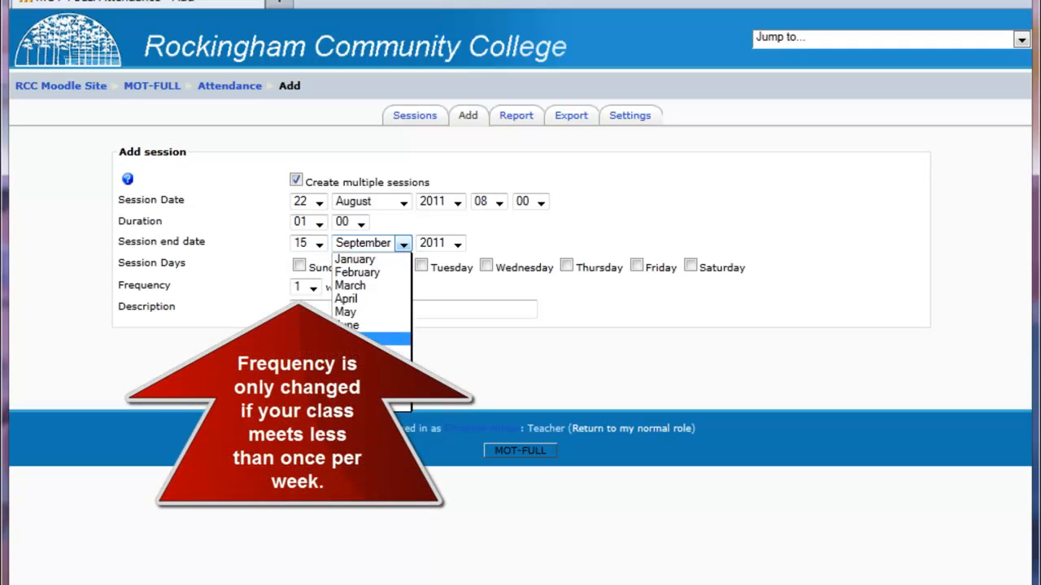
pyautogui.click(399, 406)
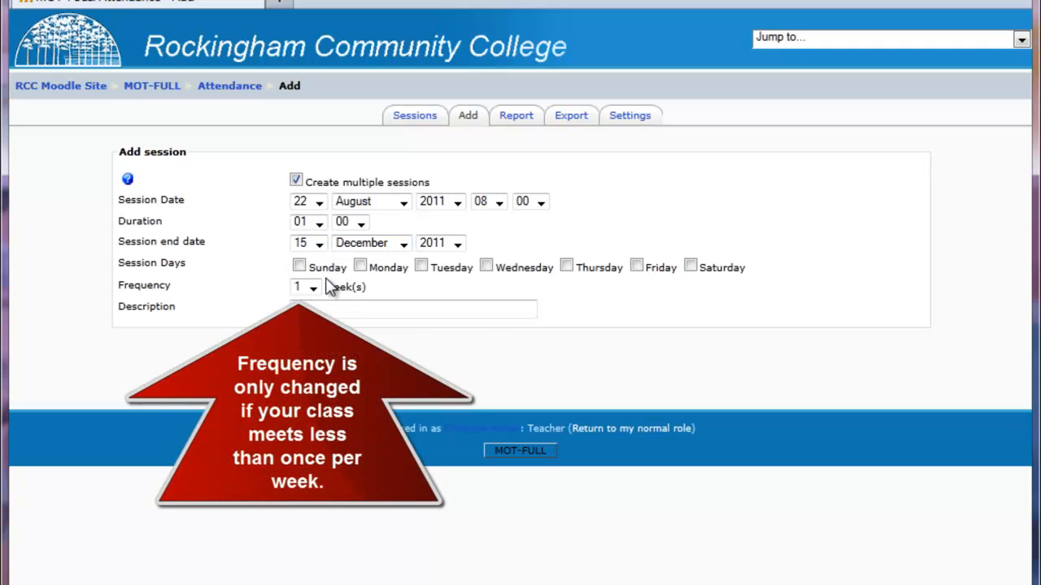
# Choose Monday and Wednesday as session days, add the sessions, and continue past the confirmation page.
pyautogui.click(486, 266)
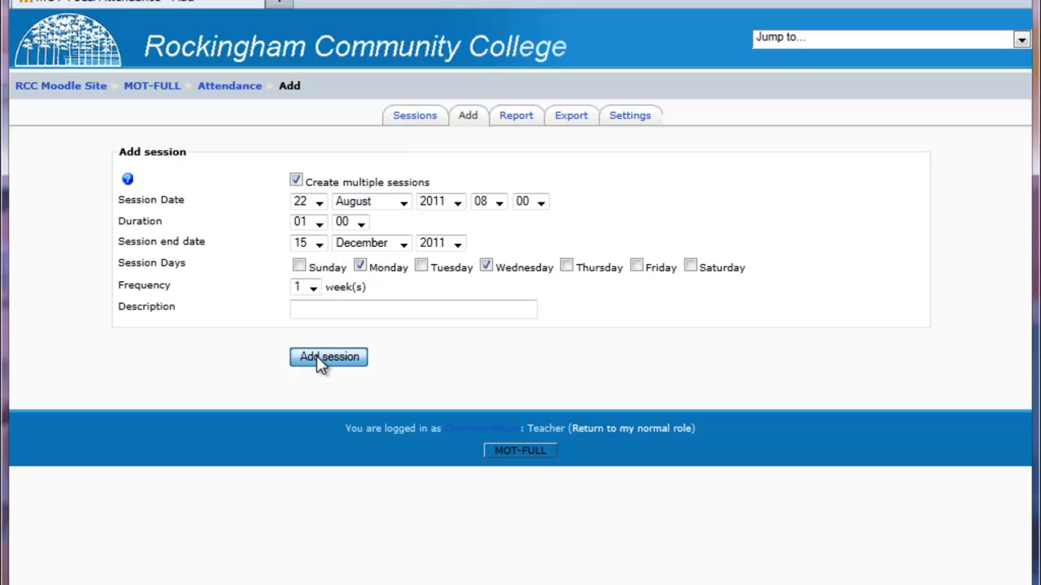
pyautogui.click(319, 359)
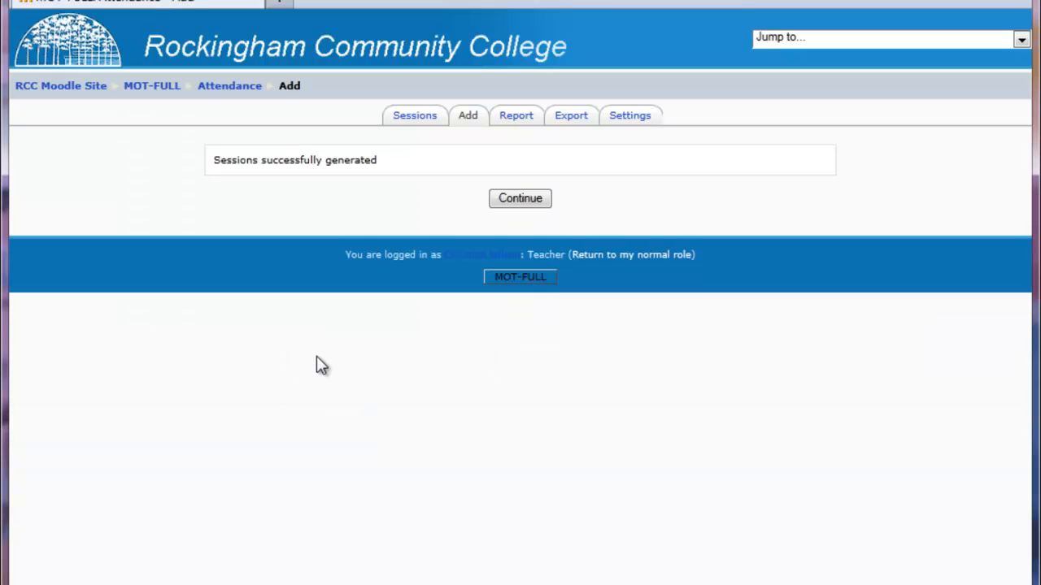
pyautogui.click(511, 201)
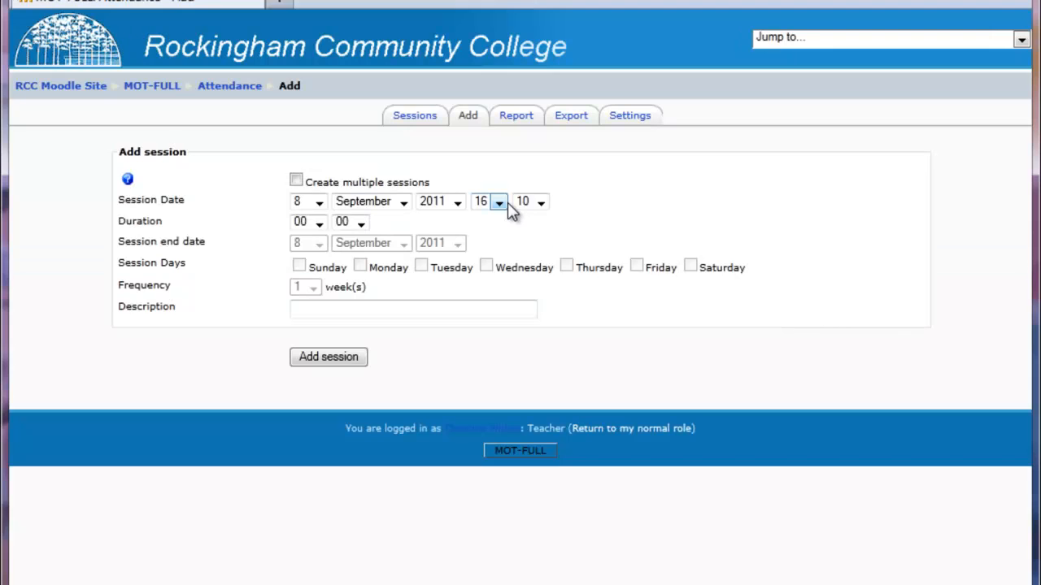
# Open the sessions list, delete the session of Monday 5.09.11, and return to the list.
pyautogui.click(417, 117)
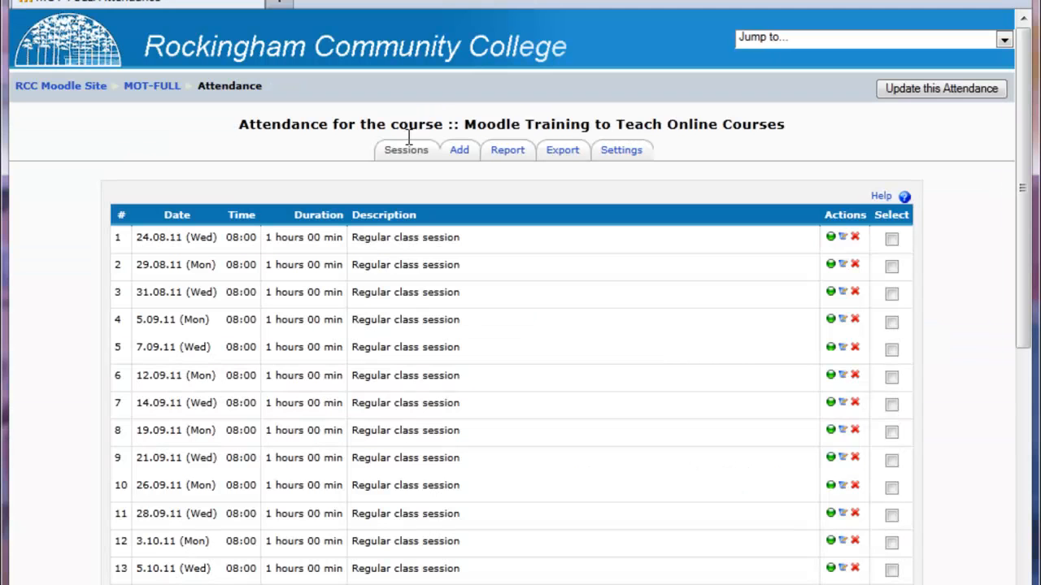
pyautogui.scroll(-2, 487, 331)
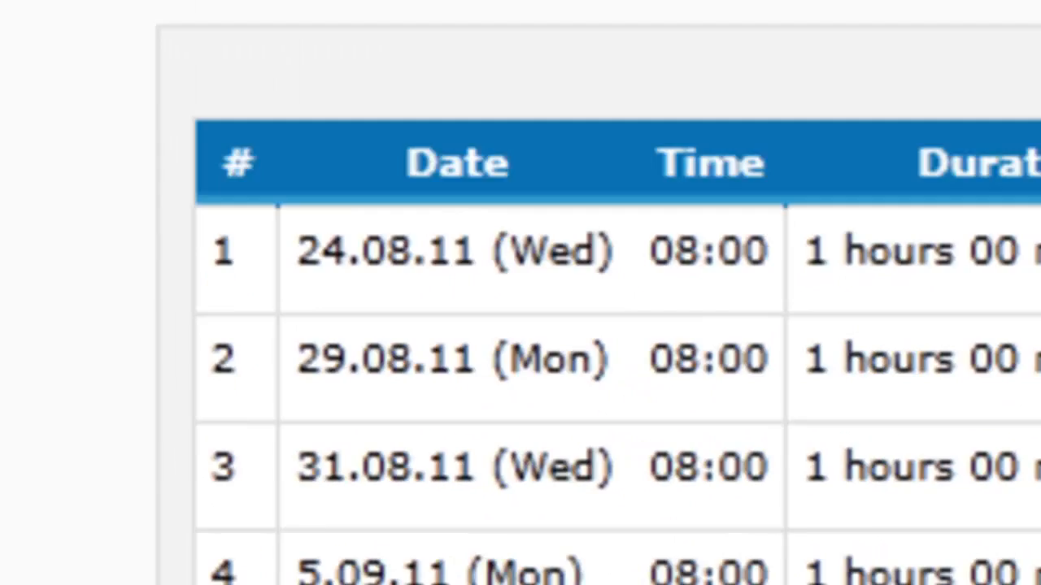
pyautogui.scroll(2, 520, 293)
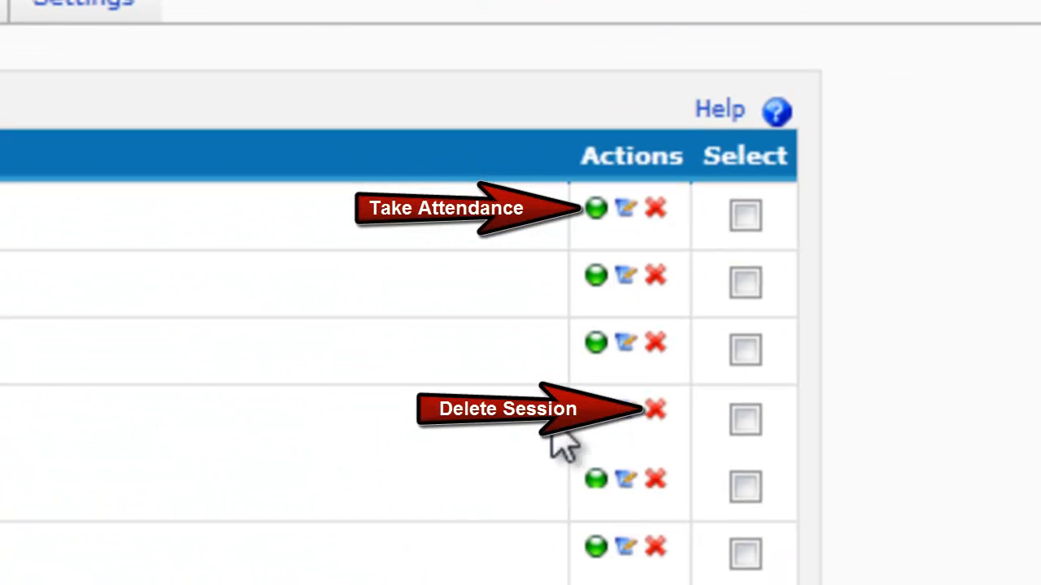
pyautogui.click(655, 408)
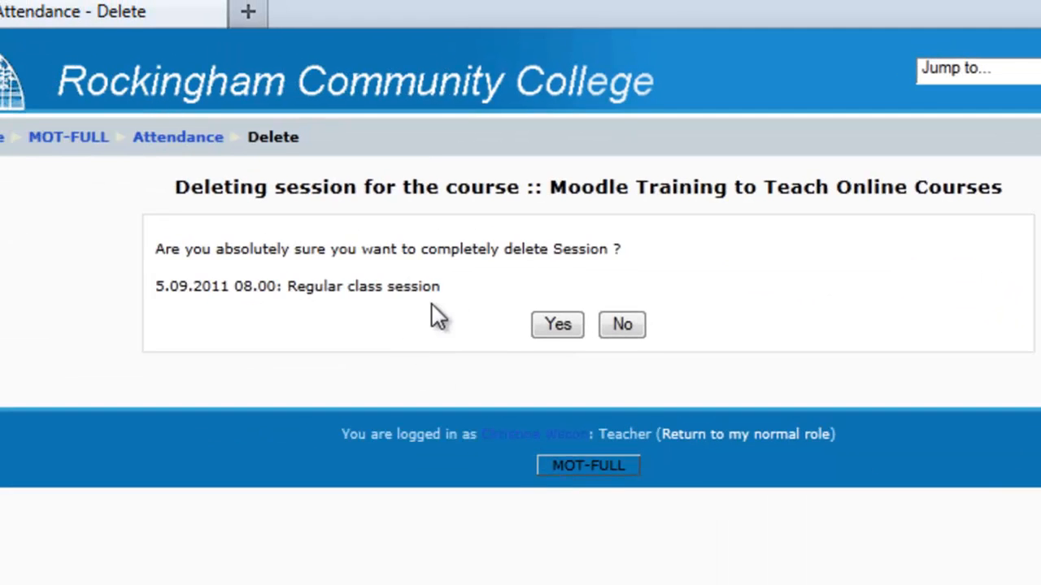
pyautogui.click(557, 324)
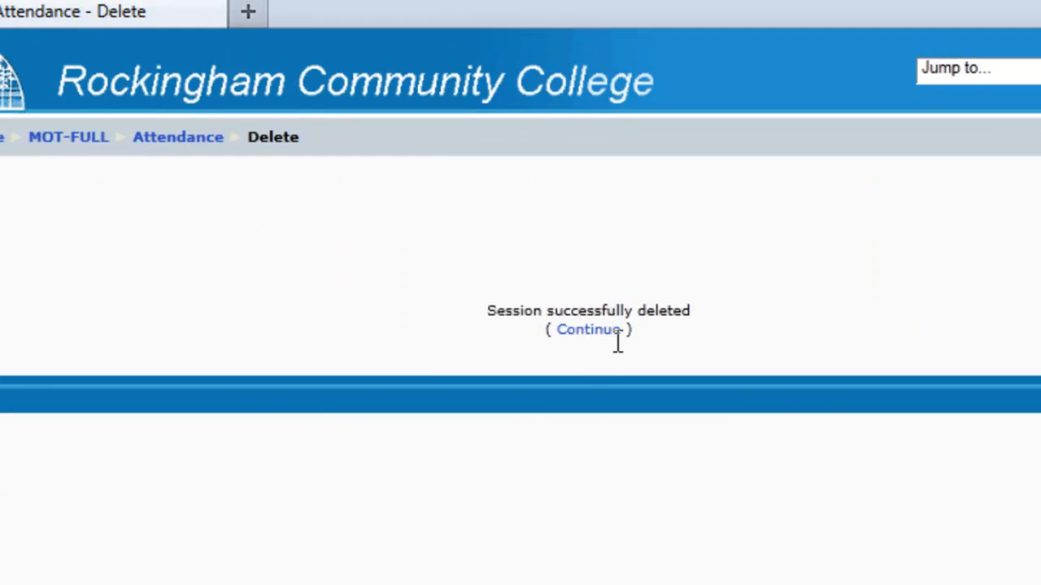
pyautogui.click(594, 330)
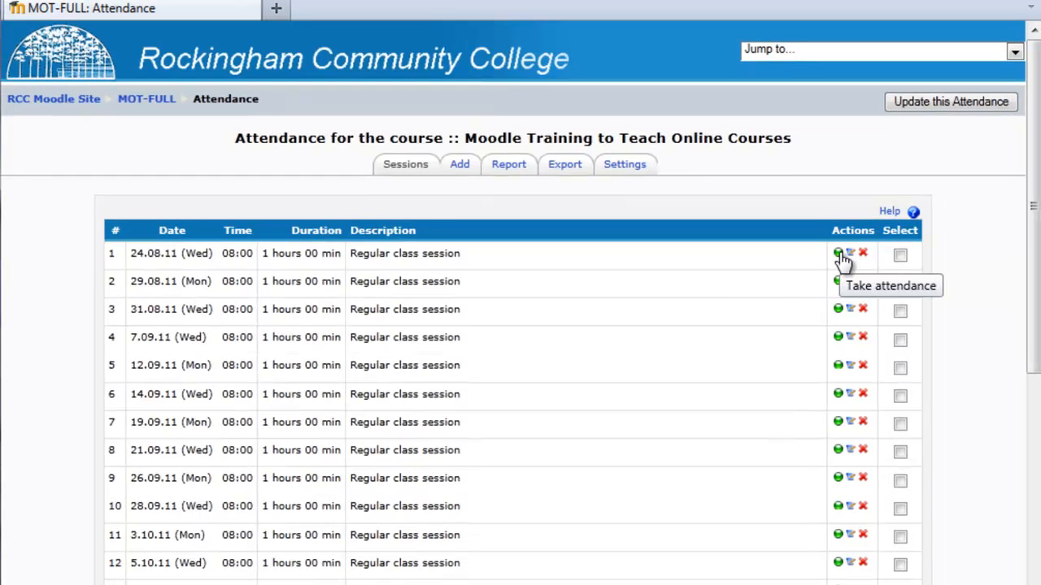
# In the attendance settings, rename the Excused variable to "Entered", set its grade to 2, and update the variables.
pyautogui.click(627, 169)
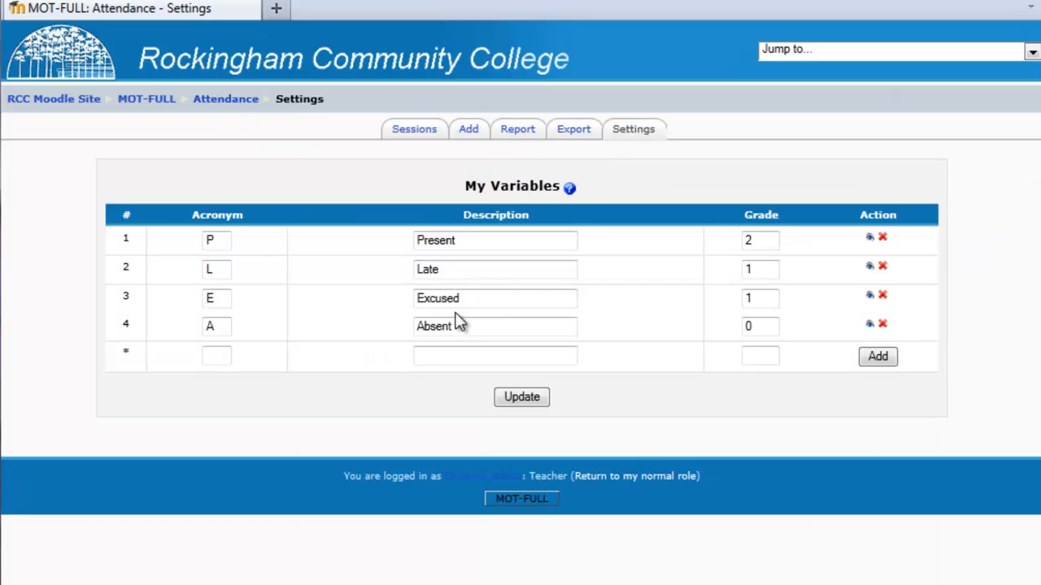
pyautogui.moveTo(469, 296); pyautogui.dragTo(409, 296)
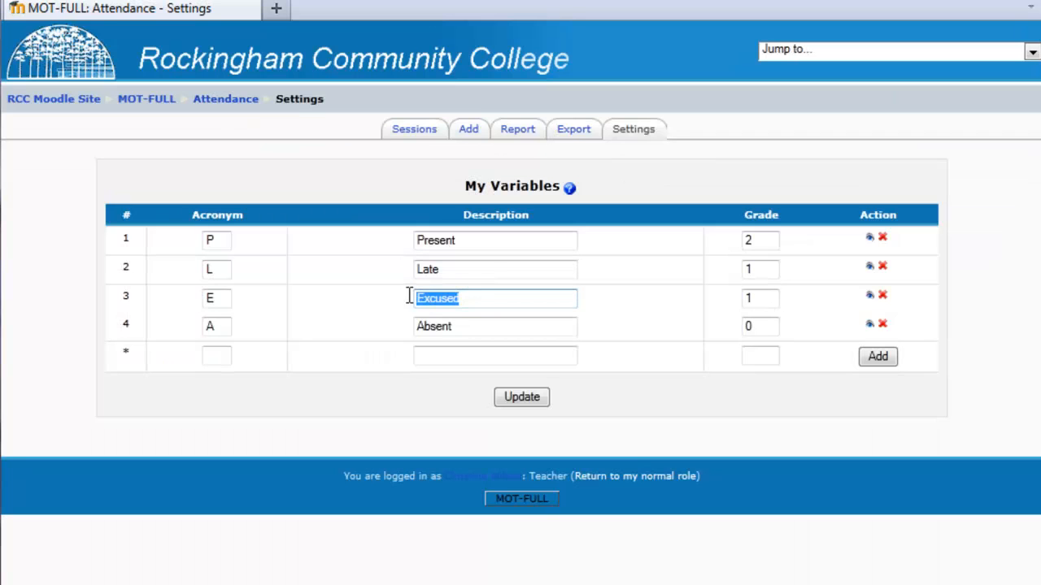
pyautogui.write('Entered')
pyautogui.moveTo(755, 298); pyautogui.dragTo(738, 299)
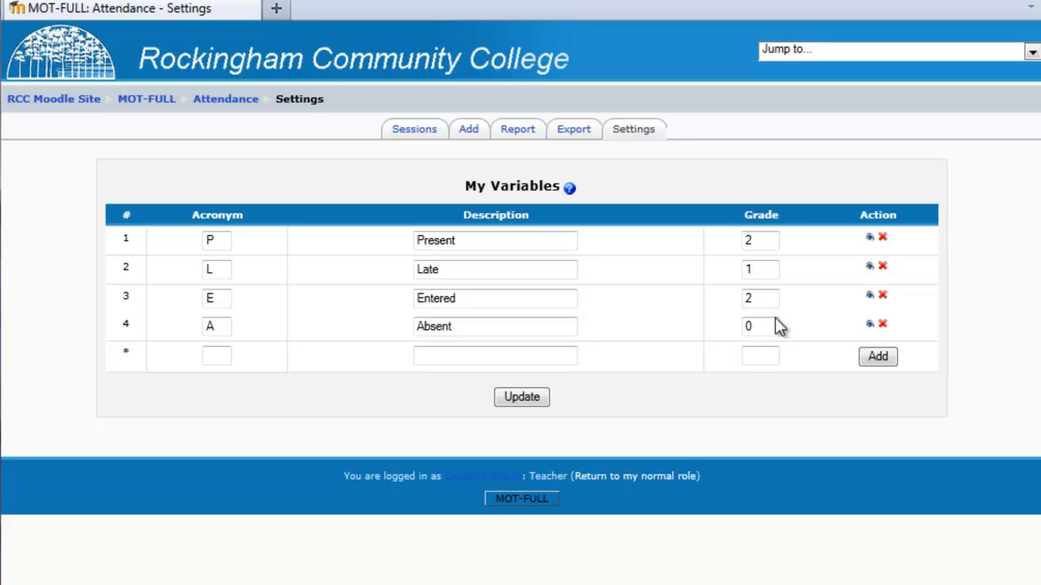
pyautogui.click(511, 397)
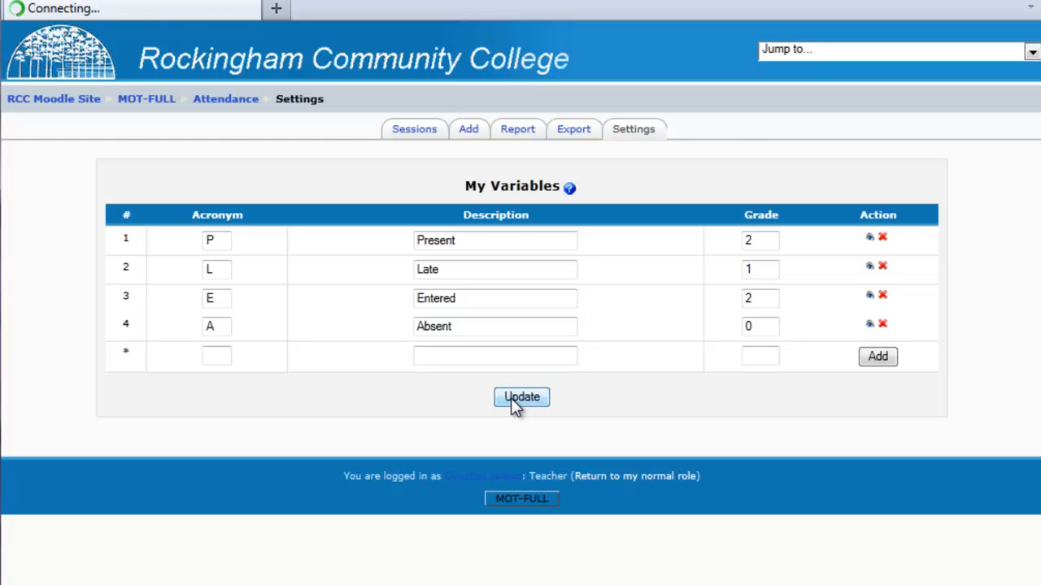
pyautogui.click(521, 216)
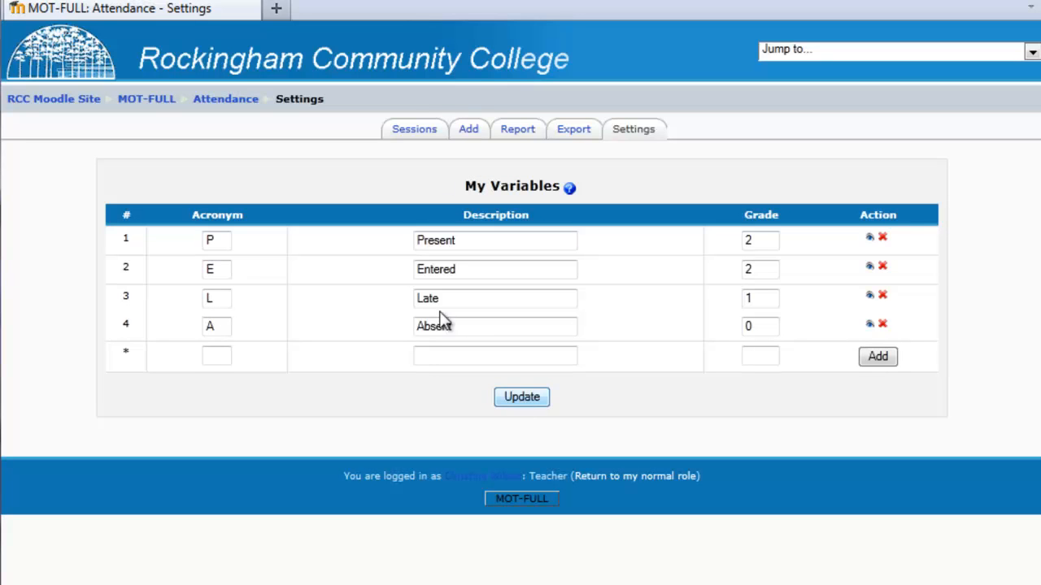
# Take attendance for the 24.08.11 session, marking the first student E with the remark "Entered", and copy that remark.
pyautogui.click(400, 131)
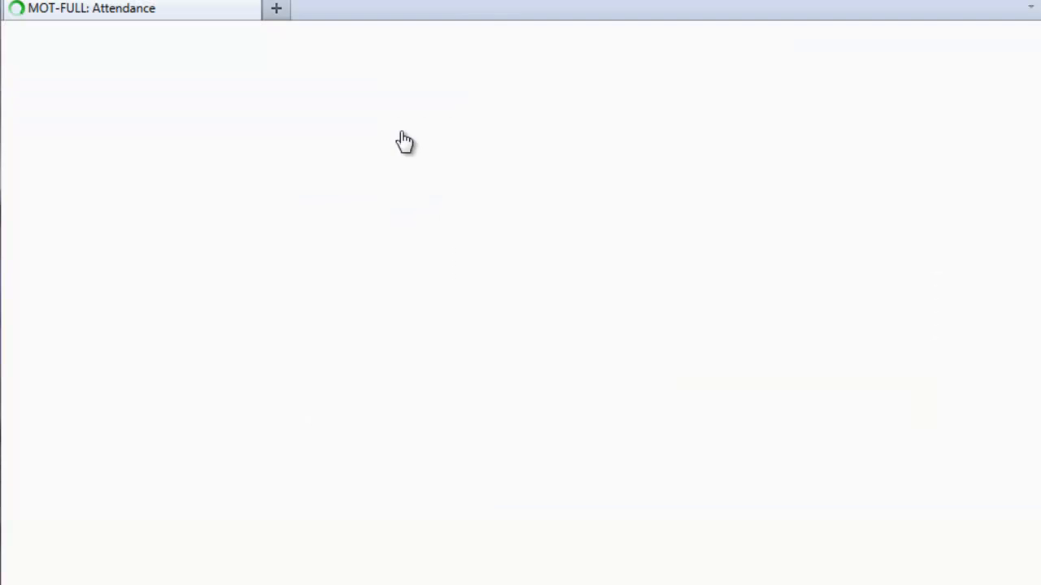
pyautogui.click(838, 253)
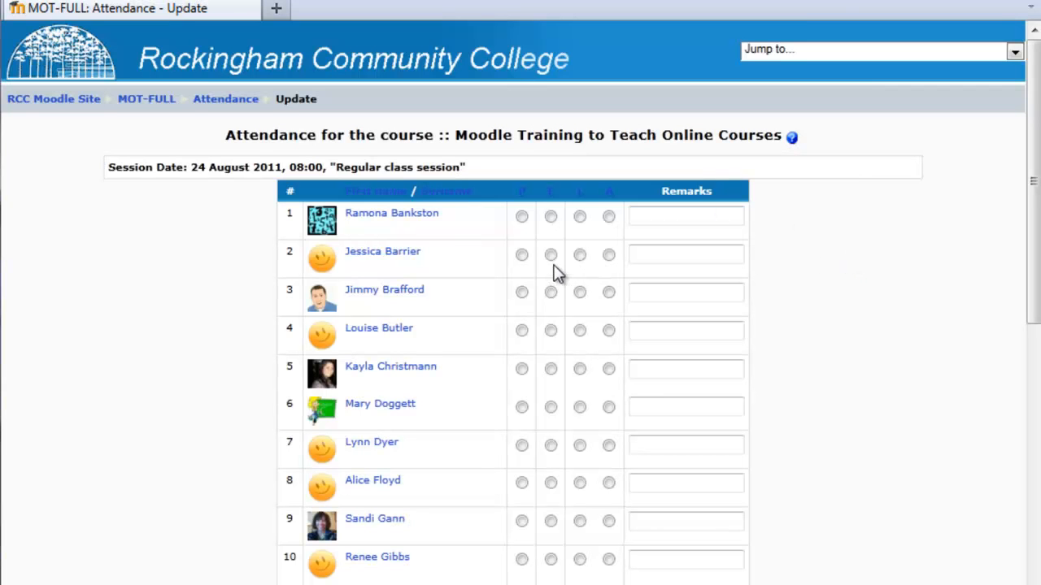
pyautogui.click(551, 216)
pyautogui.click(655, 222)
pyautogui.moveTo(688, 217); pyautogui.dragTo(525, 220)
pyautogui.hotkey('ctrl', 'c')
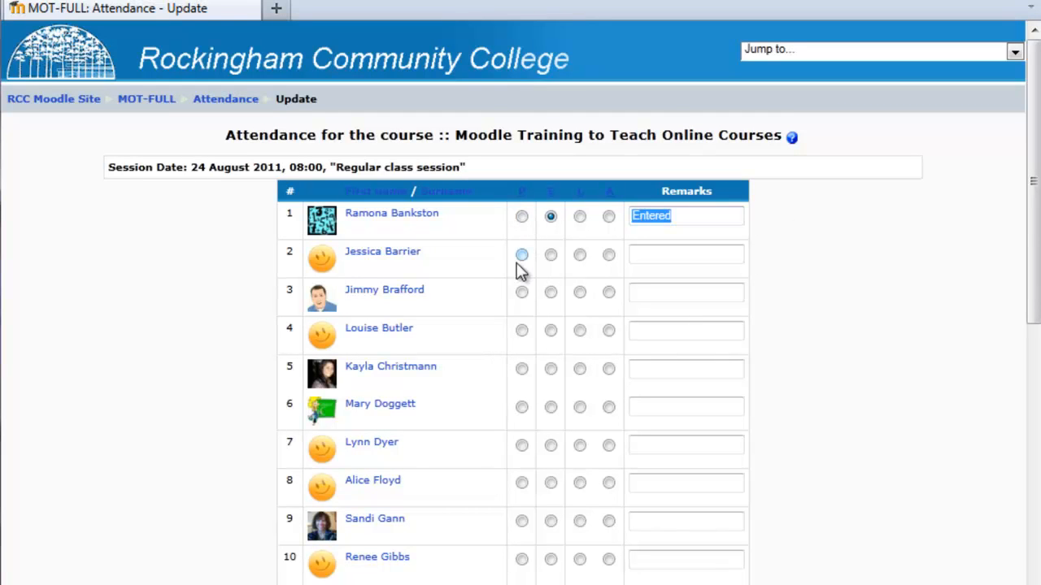
# Mark the students in rows 2 to 5 as E, pasting the remark "Entered" for each.
pyautogui.click(551, 256)
pyautogui.click(651, 253)
pyautogui.hotkey('ctrl', 'v')
pyautogui.click(552, 294)
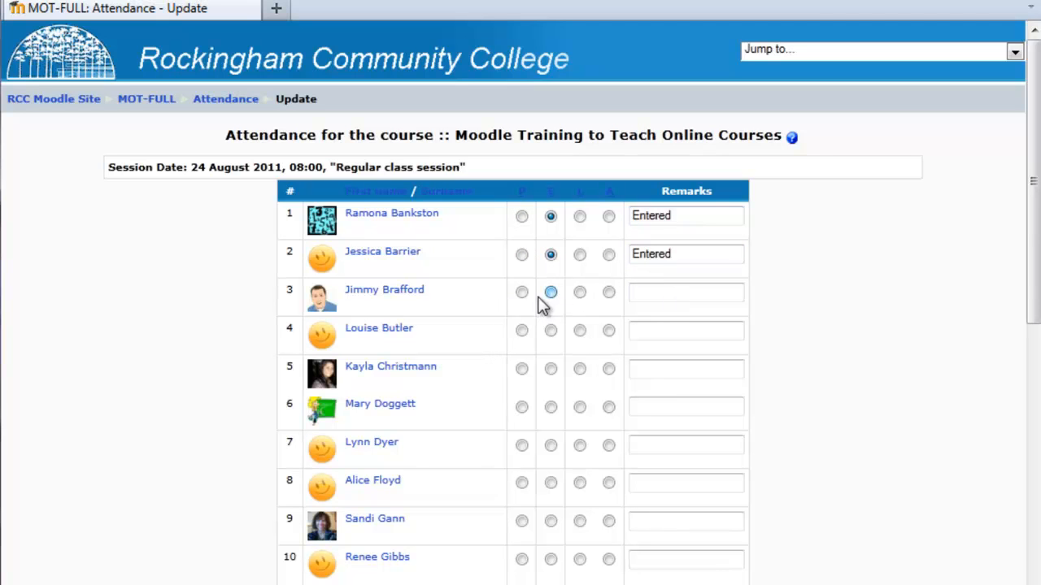
pyautogui.click(662, 293)
pyautogui.hotkey('ctrl', 'v')
pyautogui.click(551, 331)
pyautogui.click(681, 329)
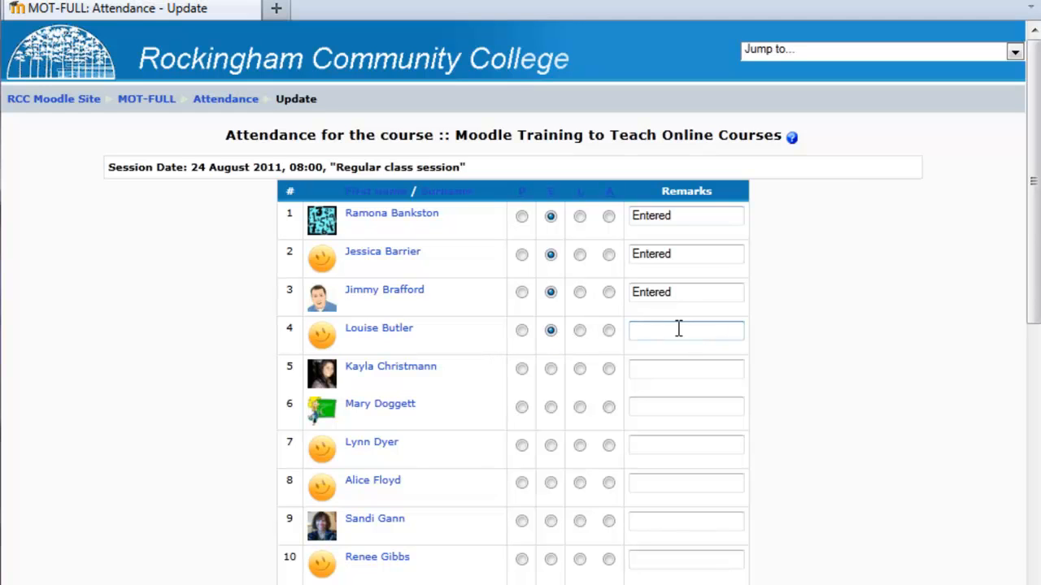
pyautogui.hotkey('ctrl', 'v')
pyautogui.click(633, 370)
pyautogui.hotkey('ctrl', 'v')
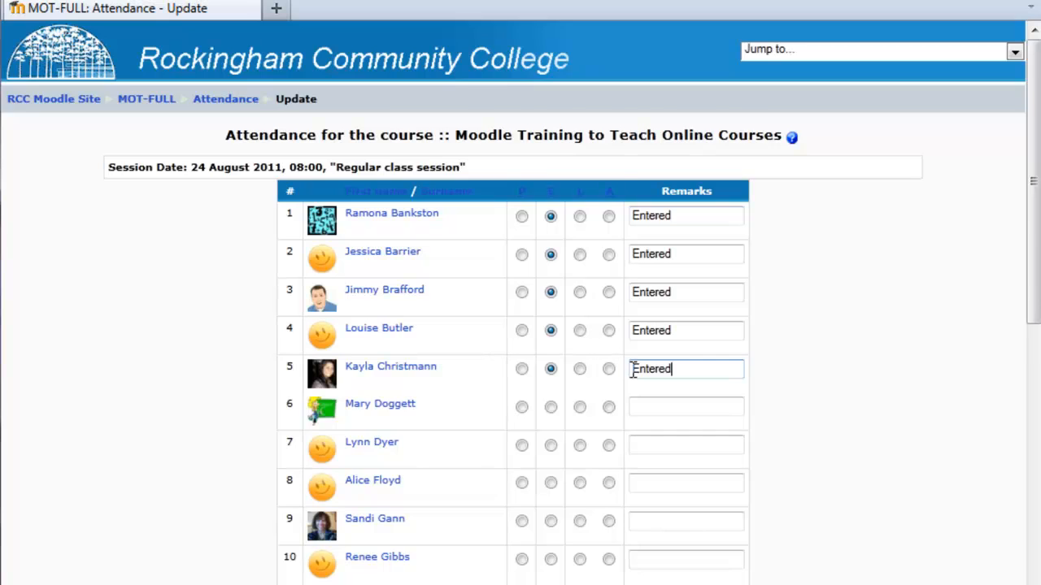
# Mark the student in row 6 as E with the remark "Entered", and the students in rows 7 to 9 as A.
pyautogui.scroll(-1, 569, 342)
pyautogui.click(551, 314)
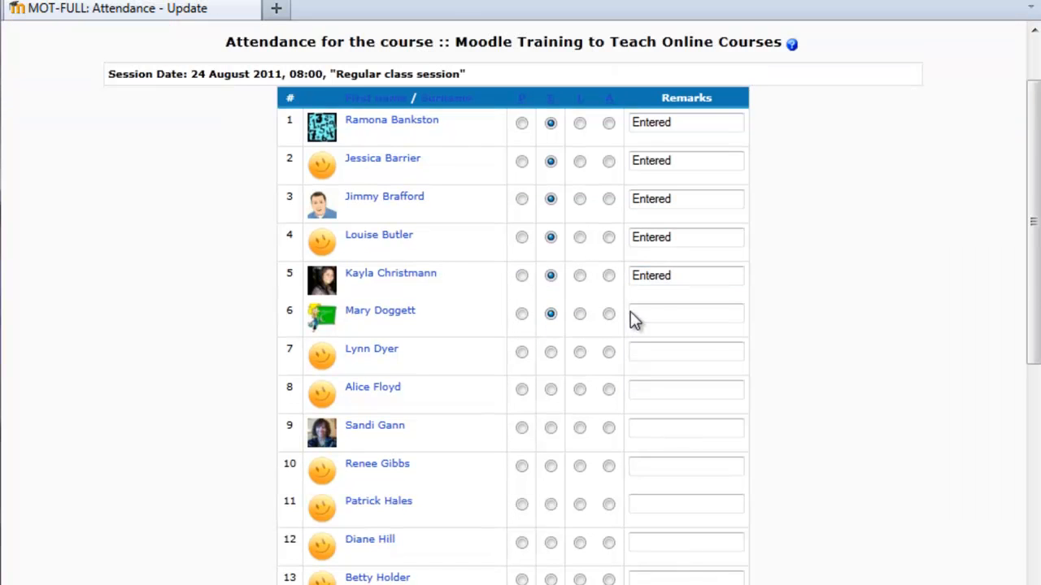
pyautogui.click(642, 317)
pyautogui.hotkey('ctrl', 'v')
pyautogui.click(610, 390)
# Mark the students in rows 10 and 11 as E, pasting the remark "Entered" for both.
pyautogui.click(550, 466)
pyautogui.click(667, 465)
pyautogui.hotkey('ctrl', 'v')
pyautogui.click(550, 504)
pyautogui.click(646, 506)
pyautogui.hotkey('ctrl', 'v')
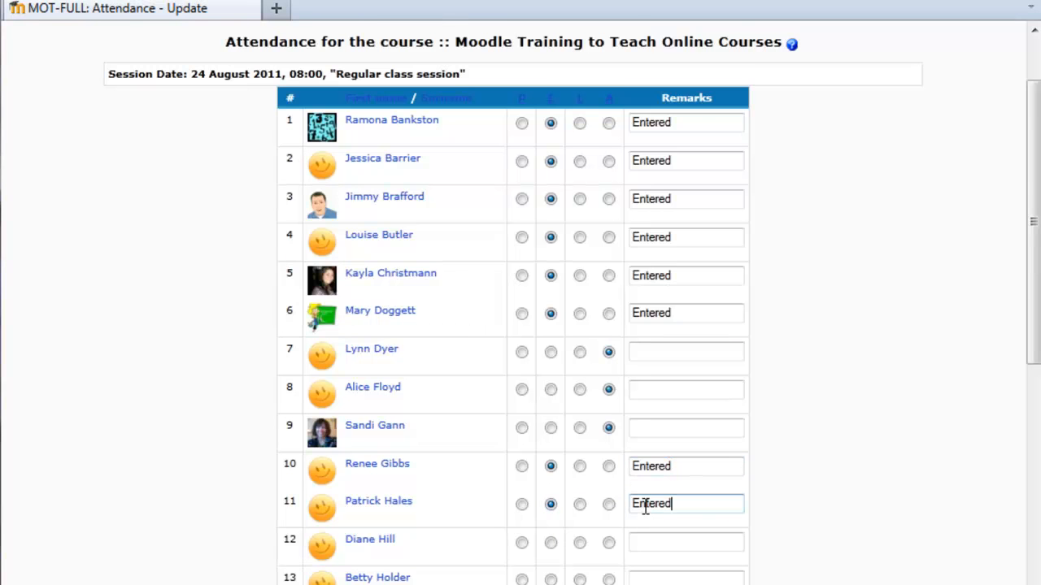
# Mark the student in row 12 as E with the remark "Entered", and the students in rows 13 to 17 as A.
pyautogui.scroll(-3, 599, 460)
pyautogui.click(551, 263)
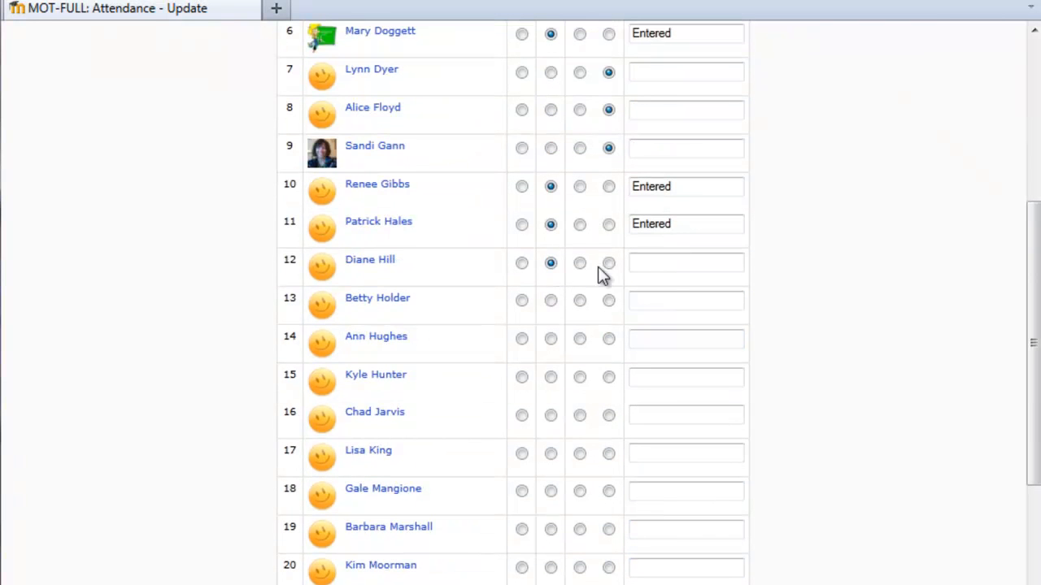
pyautogui.click(641, 264)
pyautogui.hotkey('ctrl', 'v')
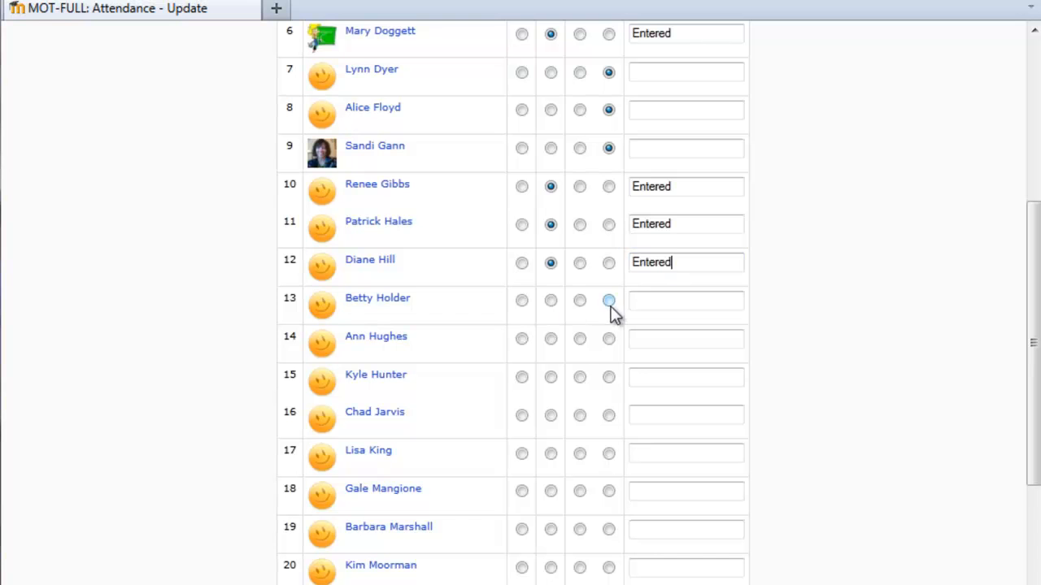
pyautogui.click(608, 339)
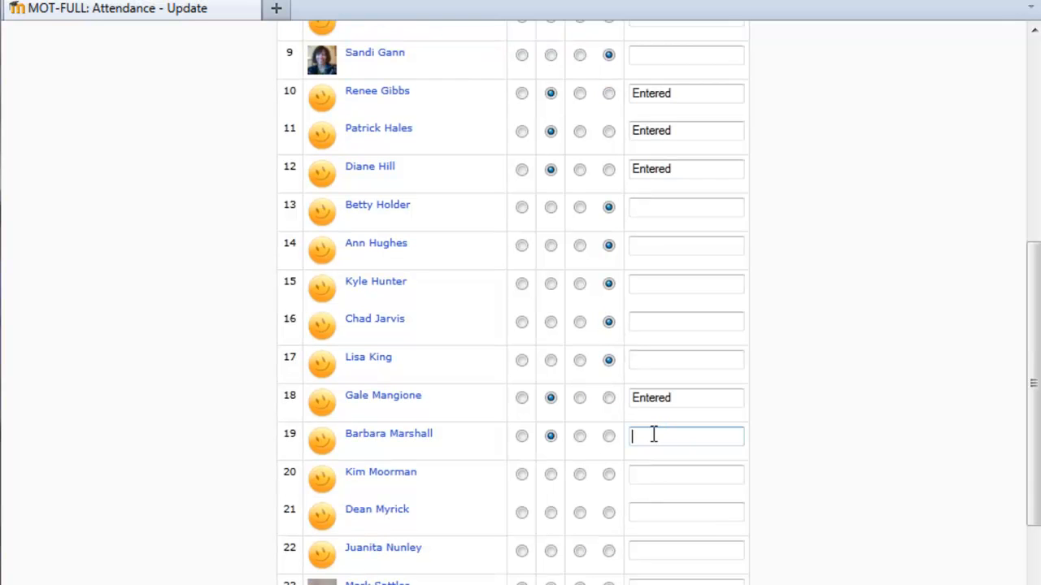
# Paste the remark "Entered" for row 19, and mark the students in the following rows through 22 as E with the same remark.
pyautogui.hotkey('ctrl', 'v')
pyautogui.click(551, 474)
pyautogui.click(643, 476)
pyautogui.hotkey('ctrl', 'v')
pyautogui.click(551, 514)
pyautogui.click(674, 512)
pyautogui.hotkey('ctrl', 'v')
# Mark the students in rows 23 to 30 as A, save the attendance, and return to the session list.
pyautogui.scroll(-2, 561, 398)
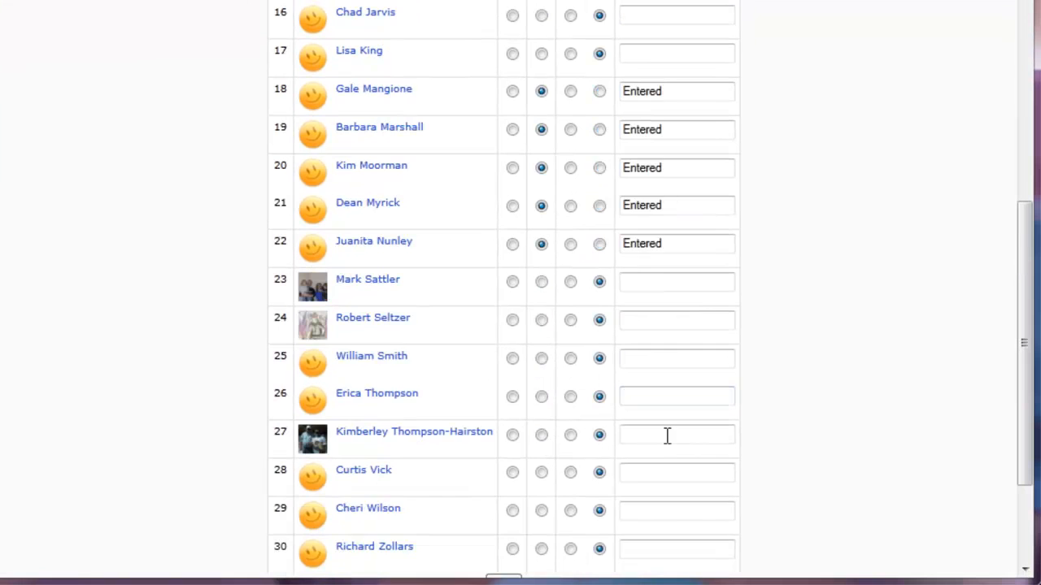
pyautogui.scroll(-1, 659, 436)
pyautogui.click(502, 492)
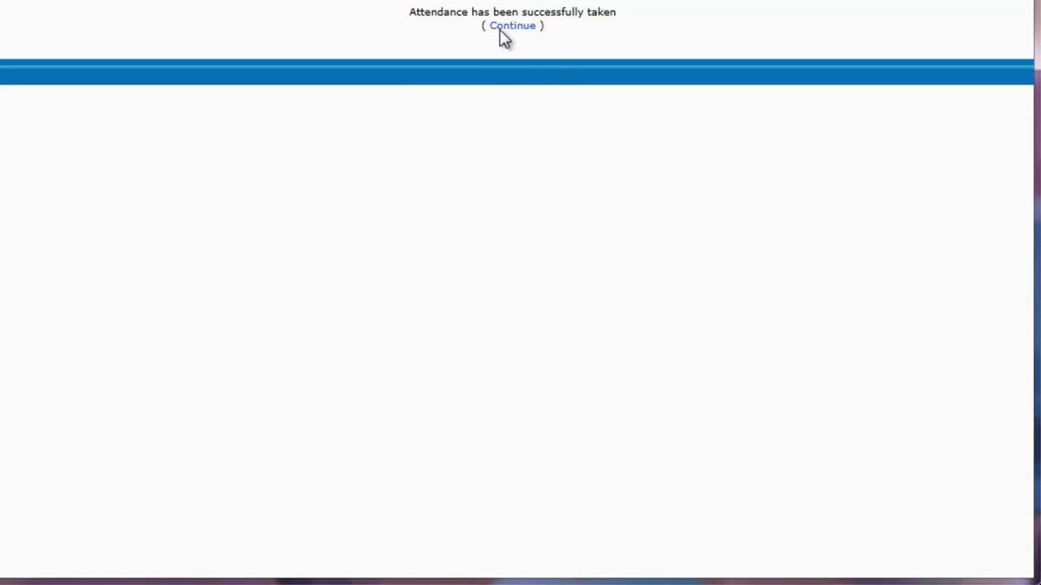
pyautogui.click(514, 27)
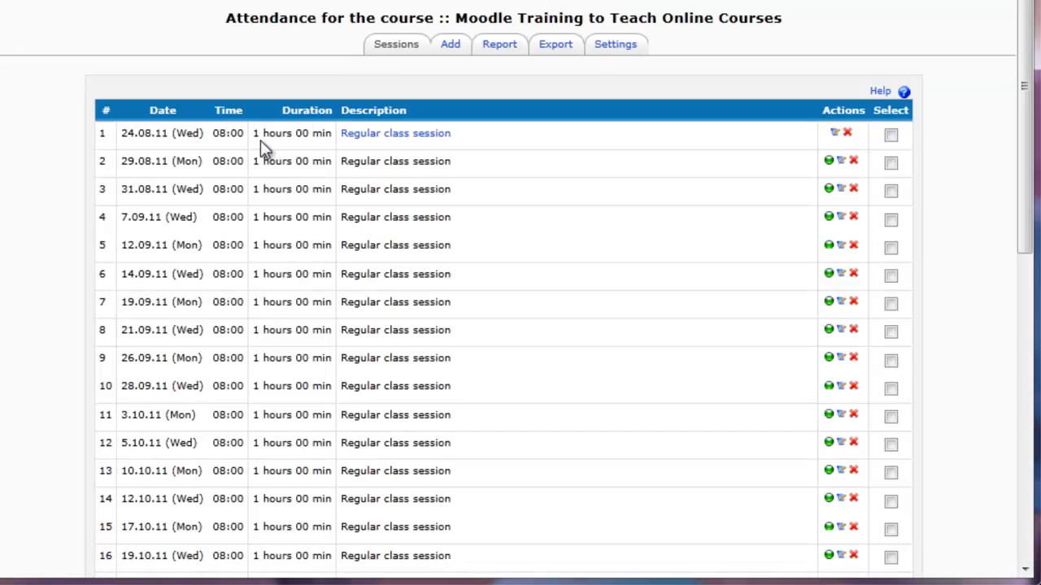
# Take attendance for the 29.08.11 session, marking the students in rows 1 to 6 as P.
pyautogui.click(829, 161)
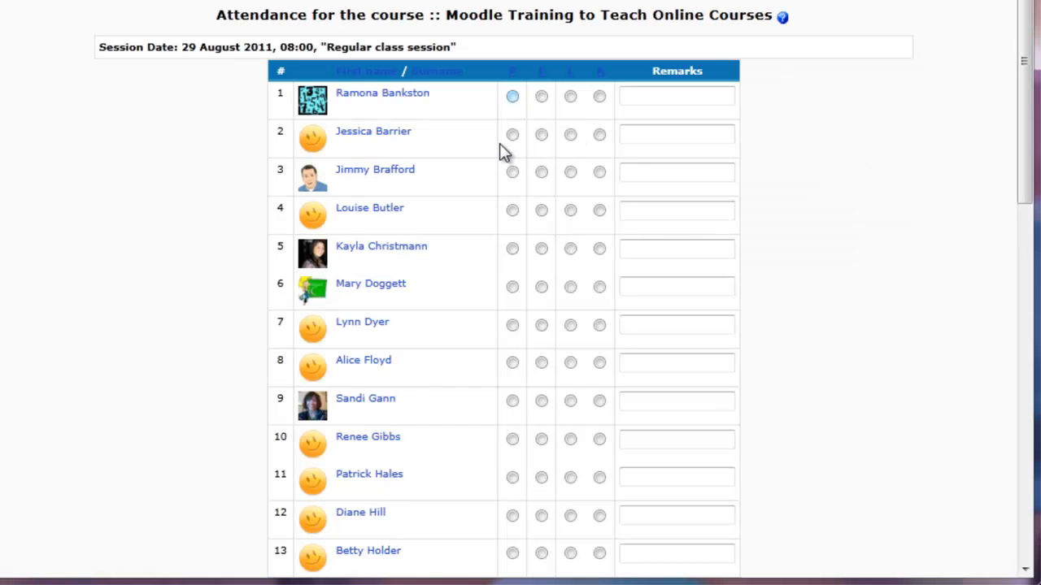
pyautogui.click(512, 135)
pyautogui.click(512, 173)
pyautogui.click(512, 211)
pyautogui.click(512, 249)
pyautogui.click(512, 286)
pyautogui.scroll(-1, 543, 276)
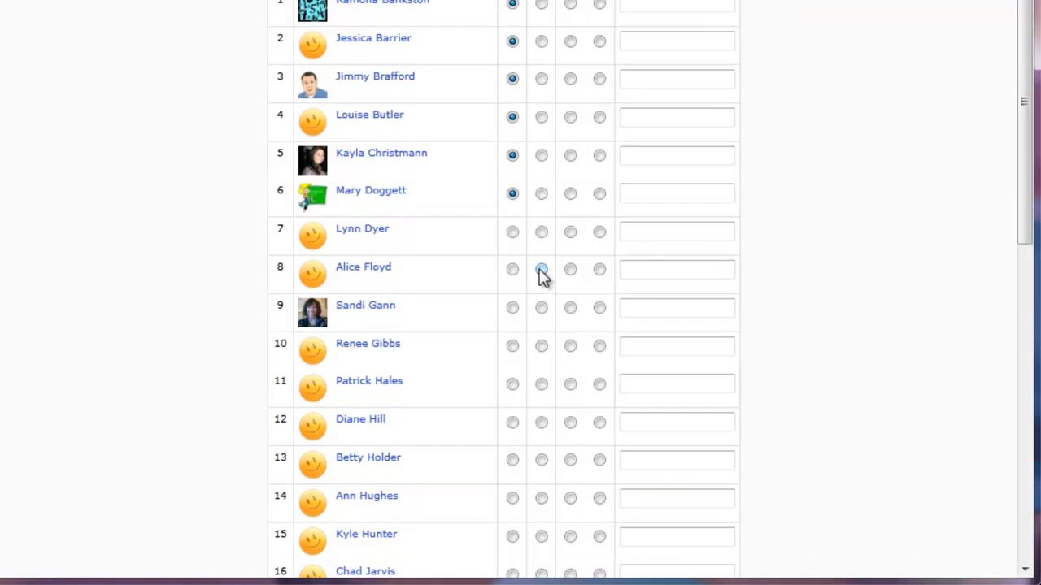
# Mark rows 7 and 13 to 15 as P and rows 8 to 12 as A, remarking "Entered" for rows 11 and 12, and save the attendance.
pyautogui.scroll(-2, 543, 276)
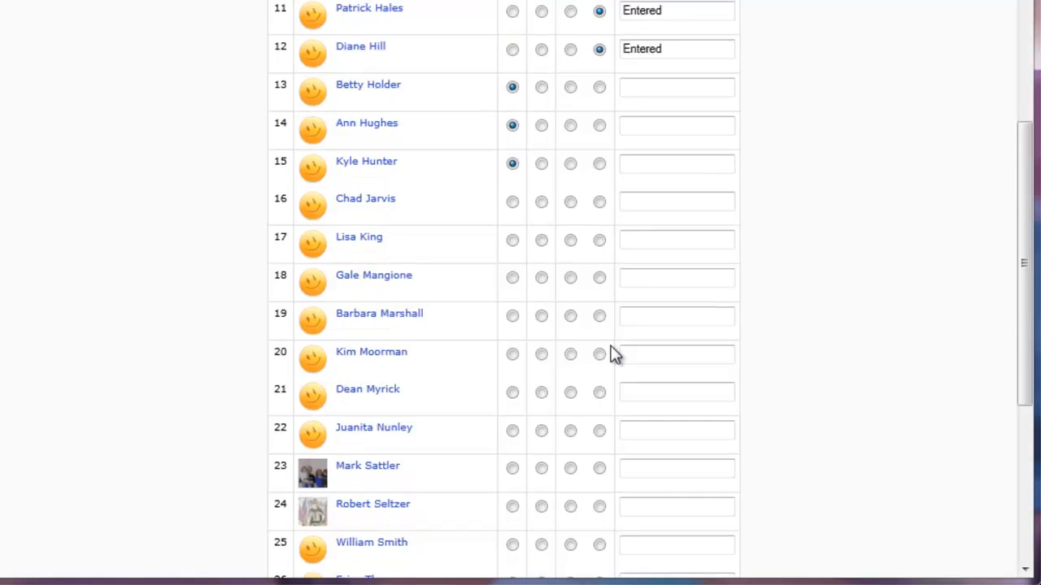
pyautogui.scroll(-4, 614, 356)
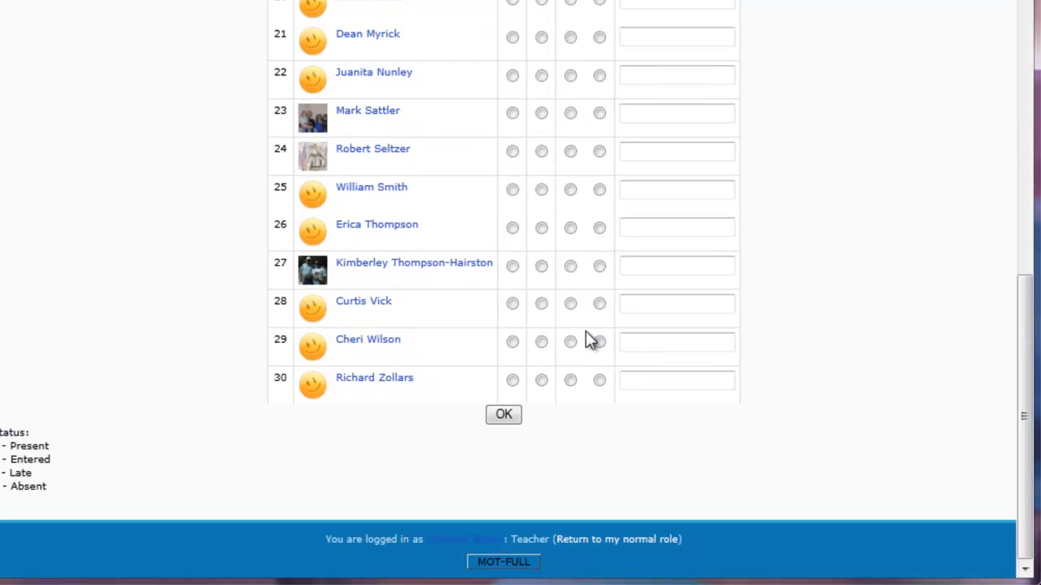
pyautogui.click(504, 416)
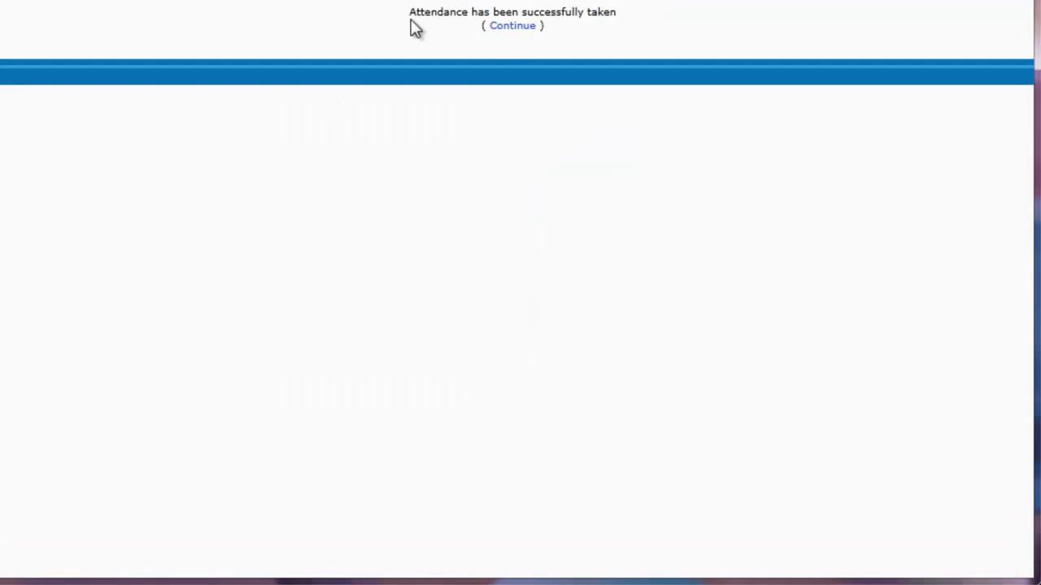
pyautogui.click(512, 26)
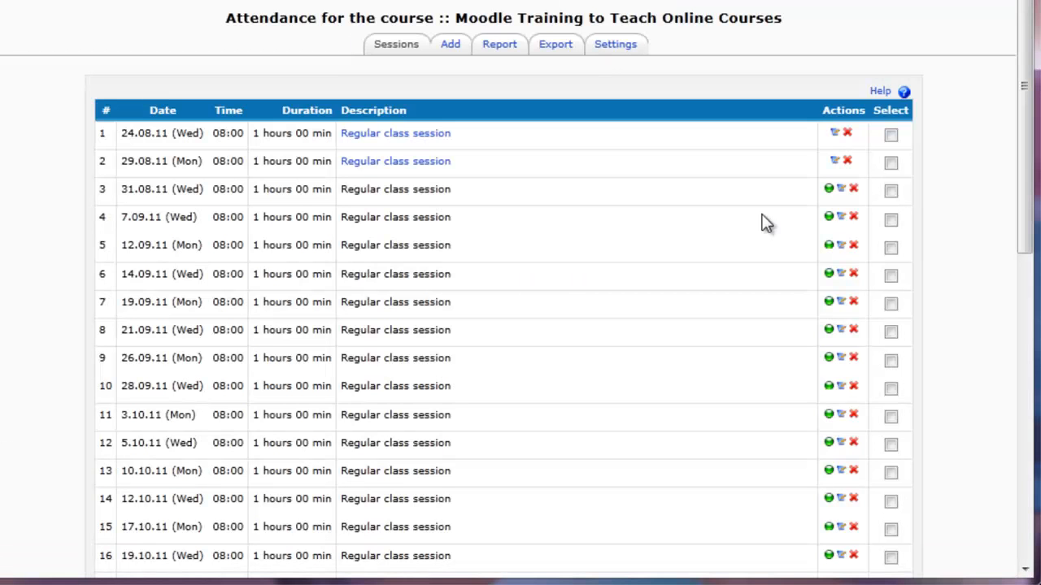
# Take and save attendance for the 31.08.11 session, marking rows 1 and 5 as A and rows 2 to 4, 6 and 7 as P.
pyautogui.click(830, 190)
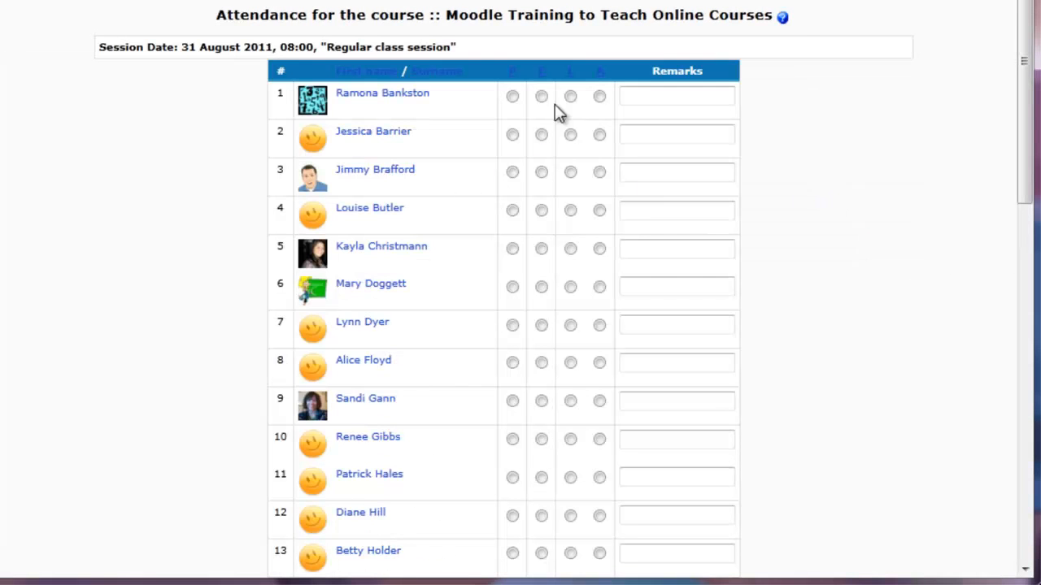
pyautogui.click(599, 97)
pyautogui.click(512, 135)
pyautogui.click(513, 172)
pyautogui.click(512, 210)
pyautogui.click(599, 249)
pyautogui.click(513, 287)
pyautogui.click(512, 326)
pyautogui.scroll(-1, 561, 351)
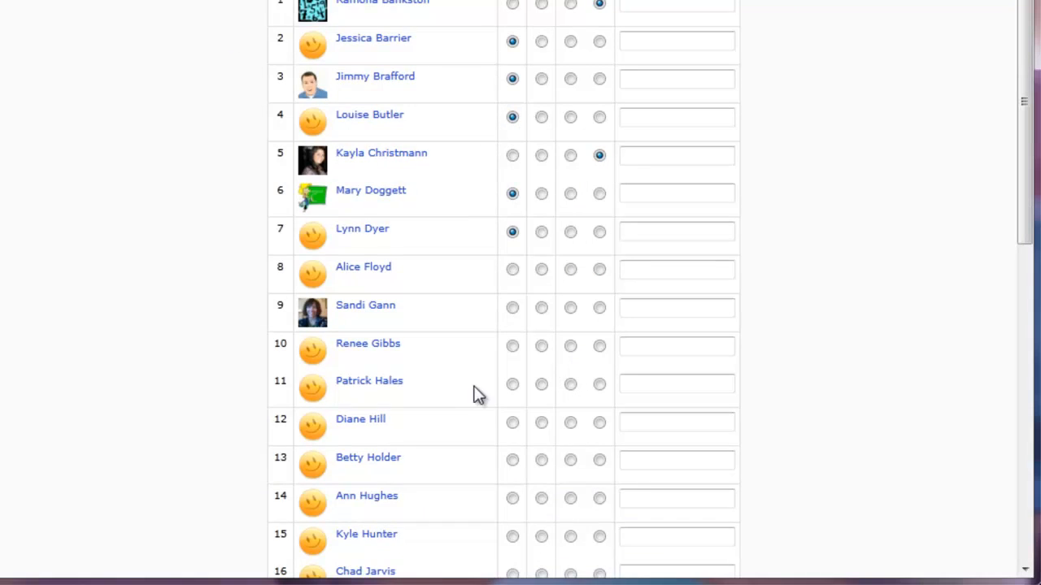
pyautogui.scroll(-8, 471, 390)
pyautogui.click(504, 416)
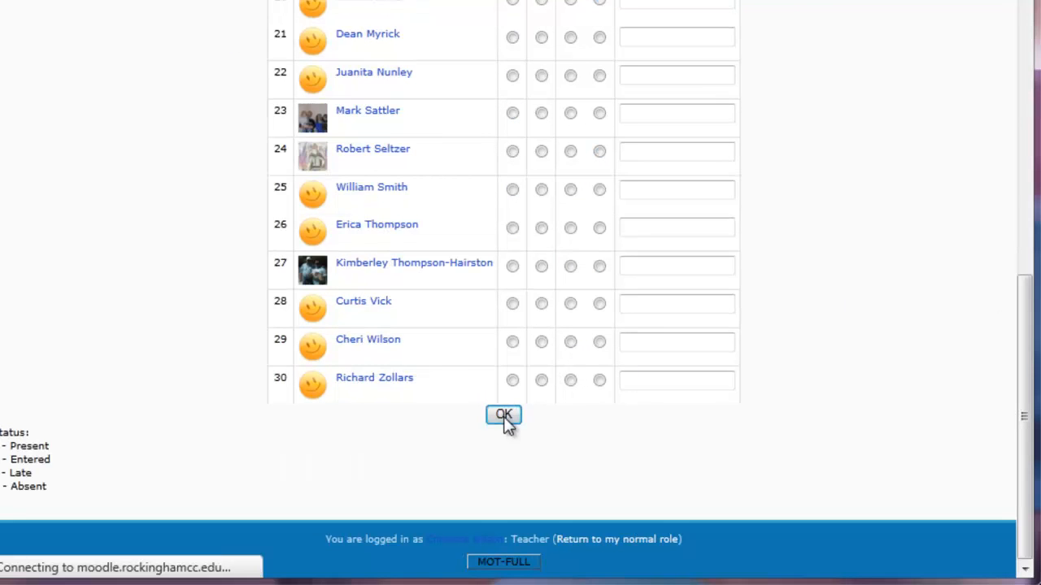
pyautogui.click(501, 27)
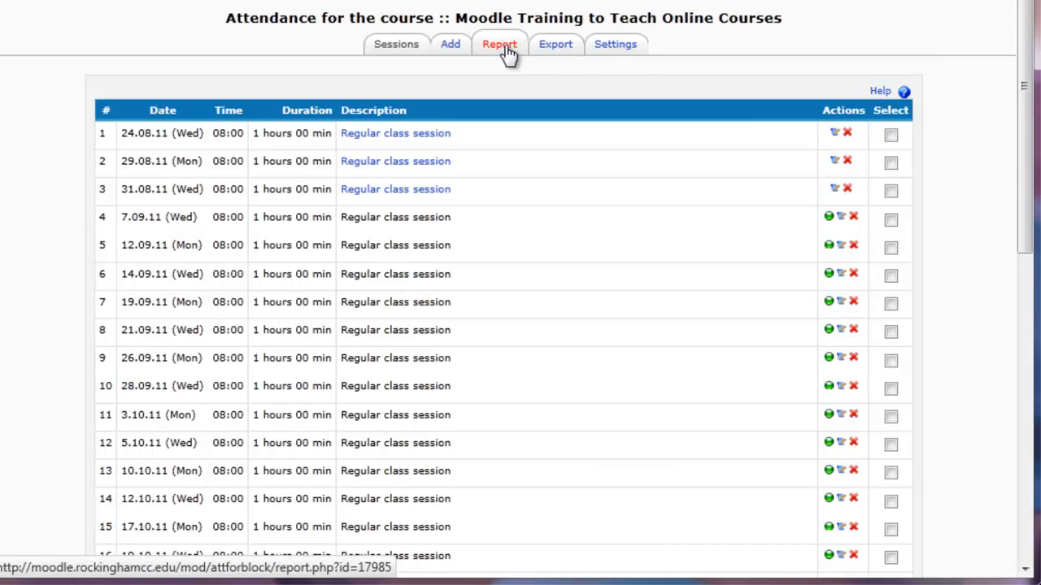
# Open the attendance report and review the students' marks per session, their grades and their percentages.
pyautogui.click(506, 52)
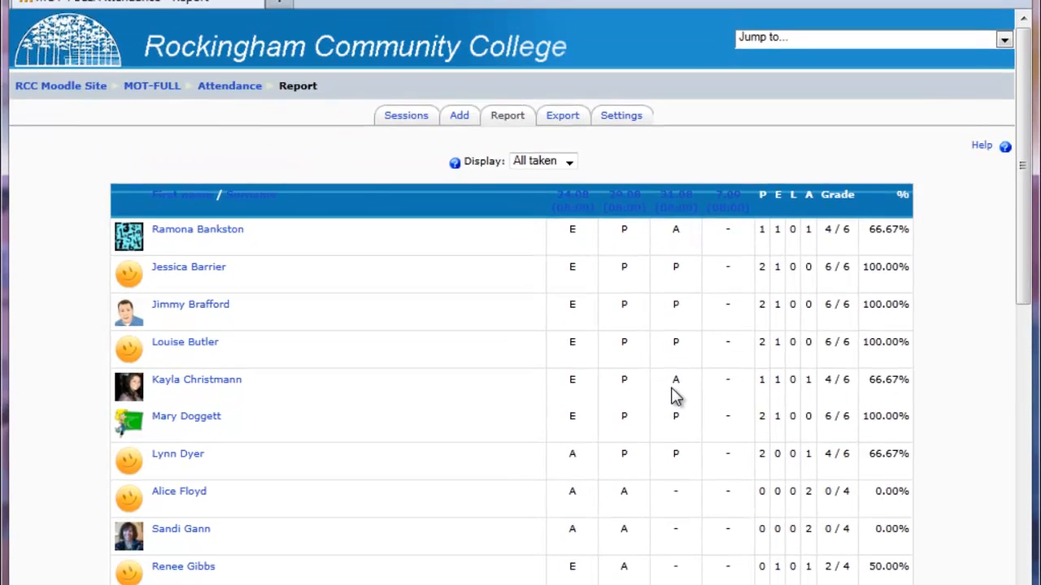
pyautogui.scroll(-2, 673, 395)
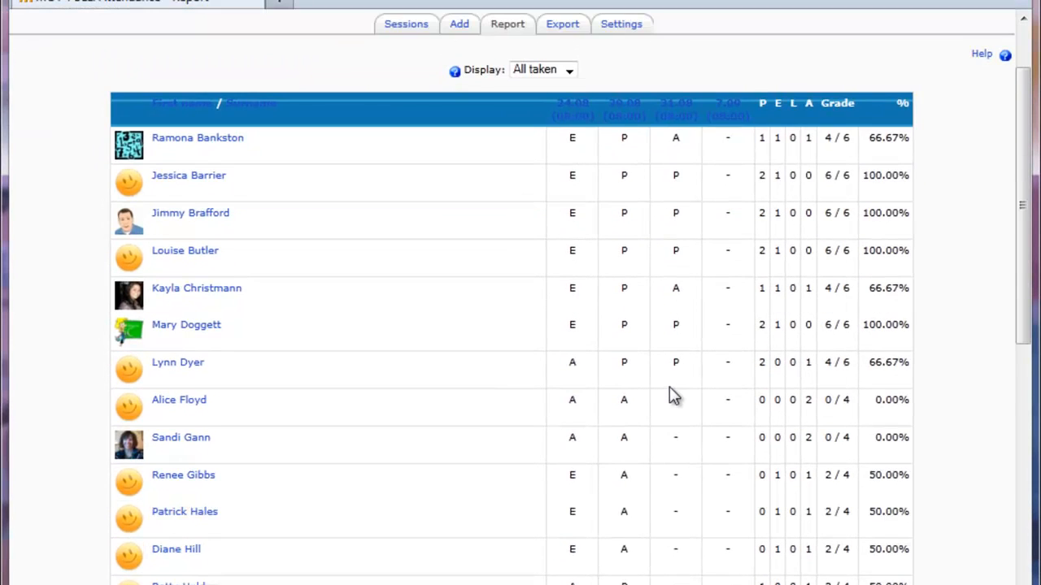
pyautogui.scroll(2, 672, 395)
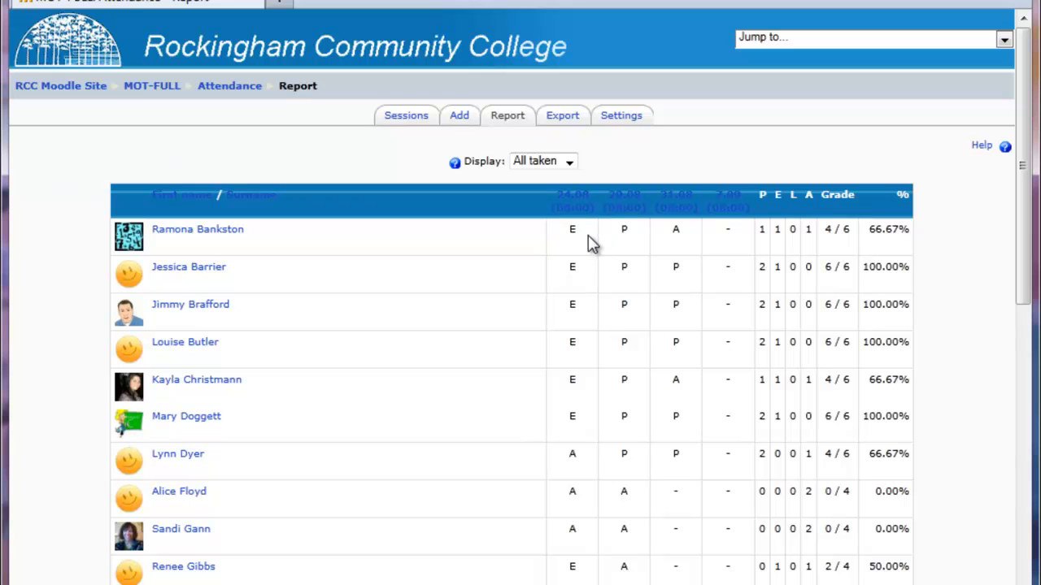
pyautogui.scroll(-2, 663, 285)
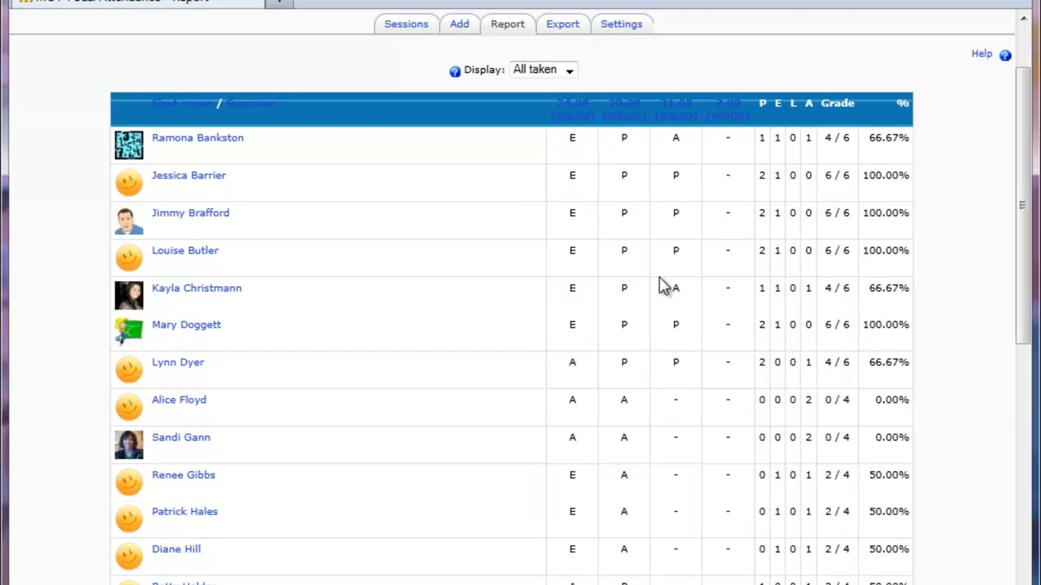
pyautogui.scroll(-8, 659, 286)
pyautogui.scroll(8, 609, 341)
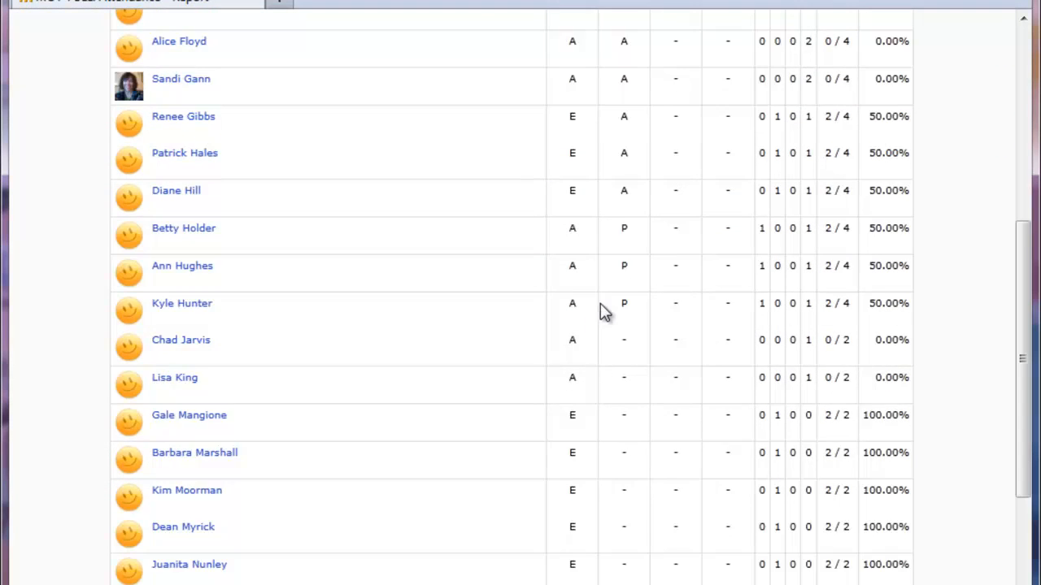
# Open the attendance export settings, keep all participants as the group, and include not taken sessions.
pyautogui.click(571, 31)
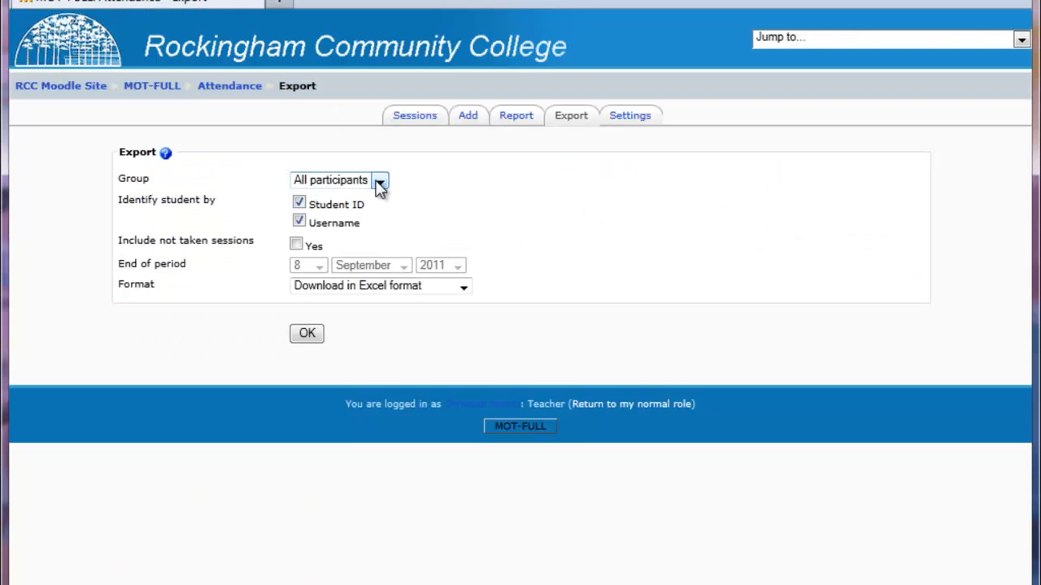
pyautogui.click(379, 184)
pyautogui.click(380, 184)
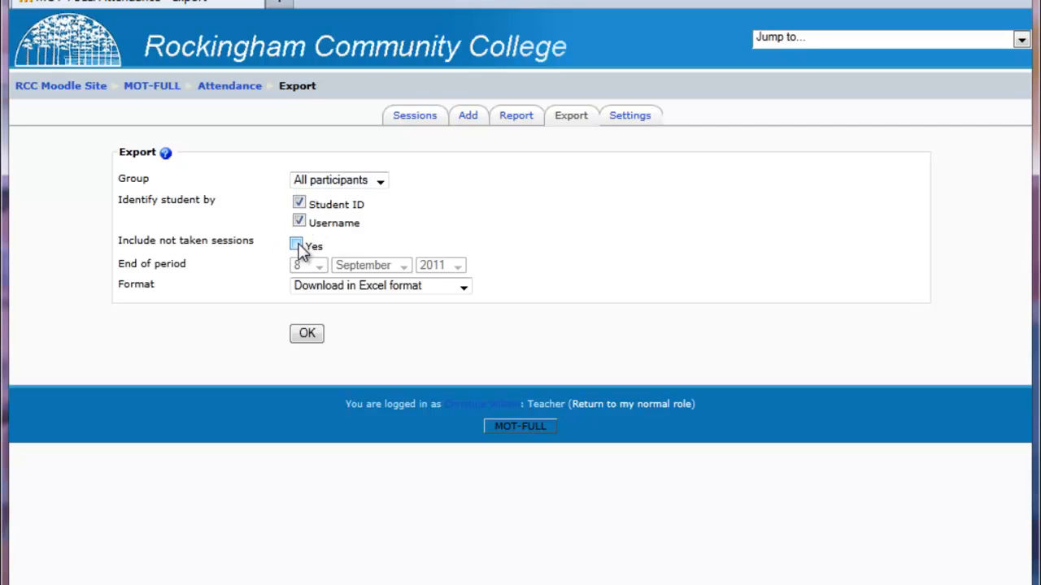
pyautogui.click(297, 245)
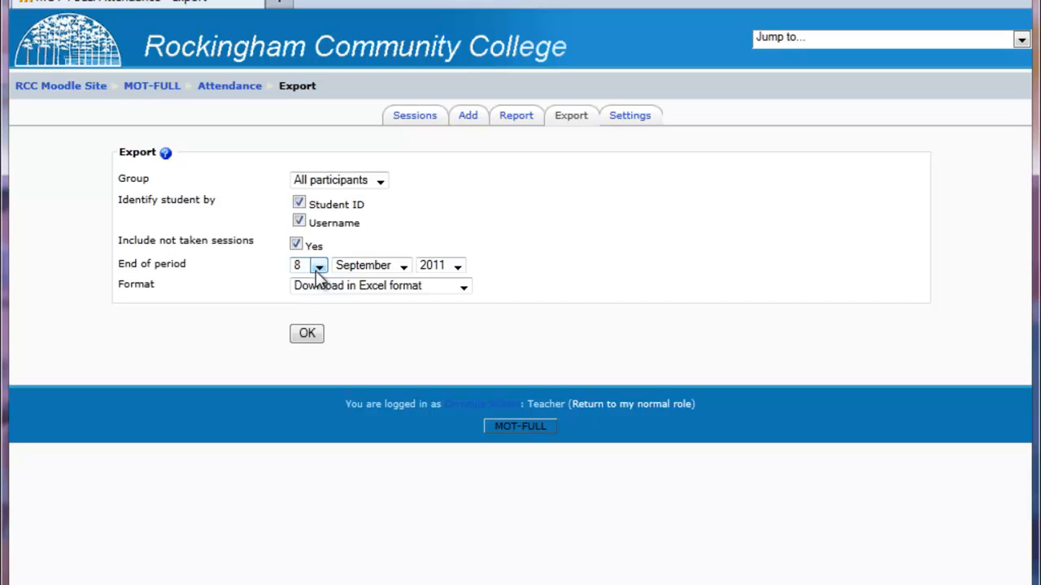
# Set the export's end of period to 20 December 2011.
pyautogui.click(302, 333)
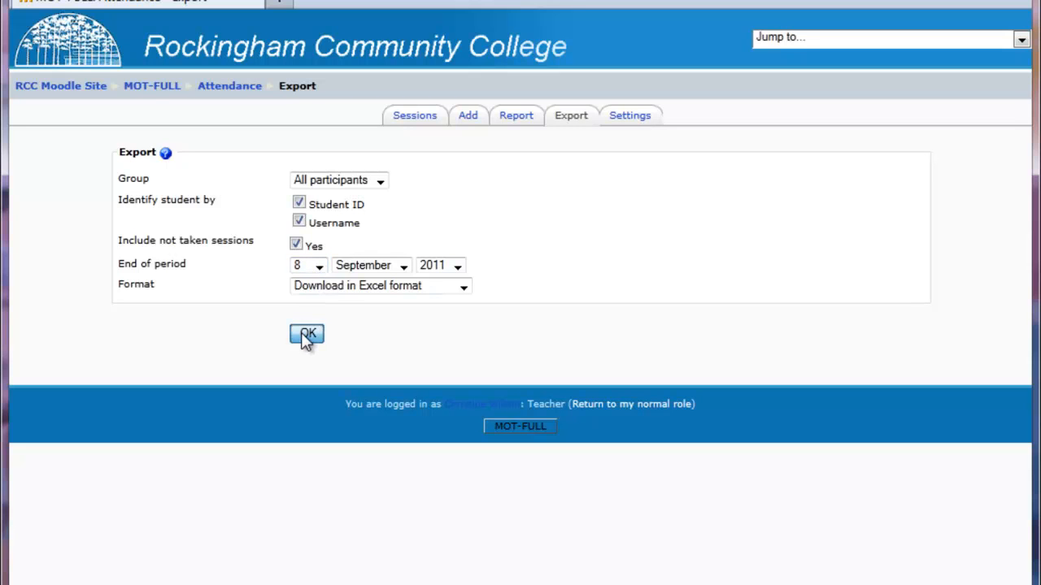
pyautogui.click(403, 267)
pyautogui.click(361, 426)
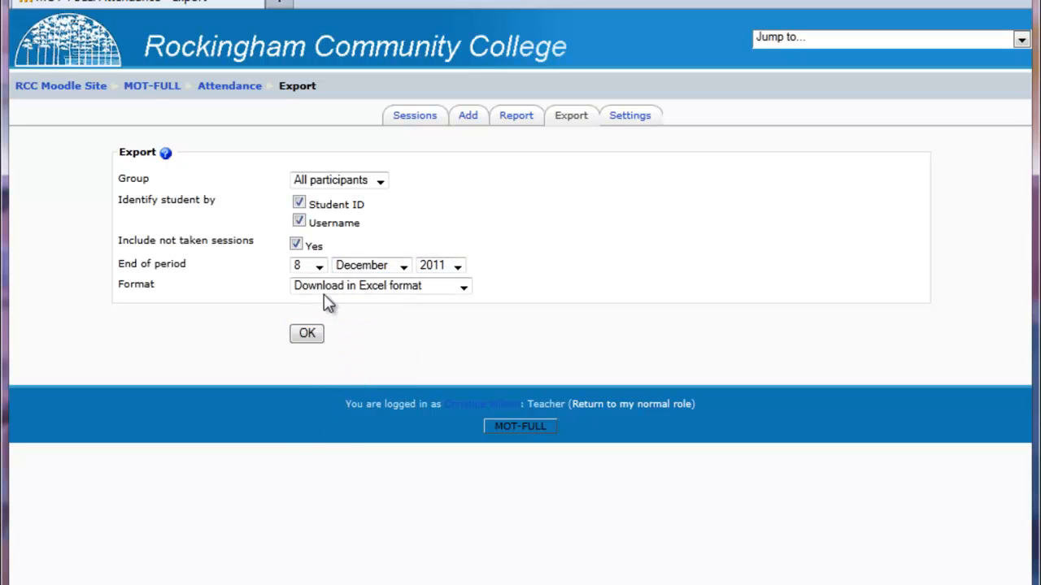
pyautogui.click(319, 266)
pyautogui.click(299, 531)
# Export the attendance in Excel format and open the downloaded file with Microsoft Excel.
pyautogui.click(307, 334)
pyautogui.click(377, 293)
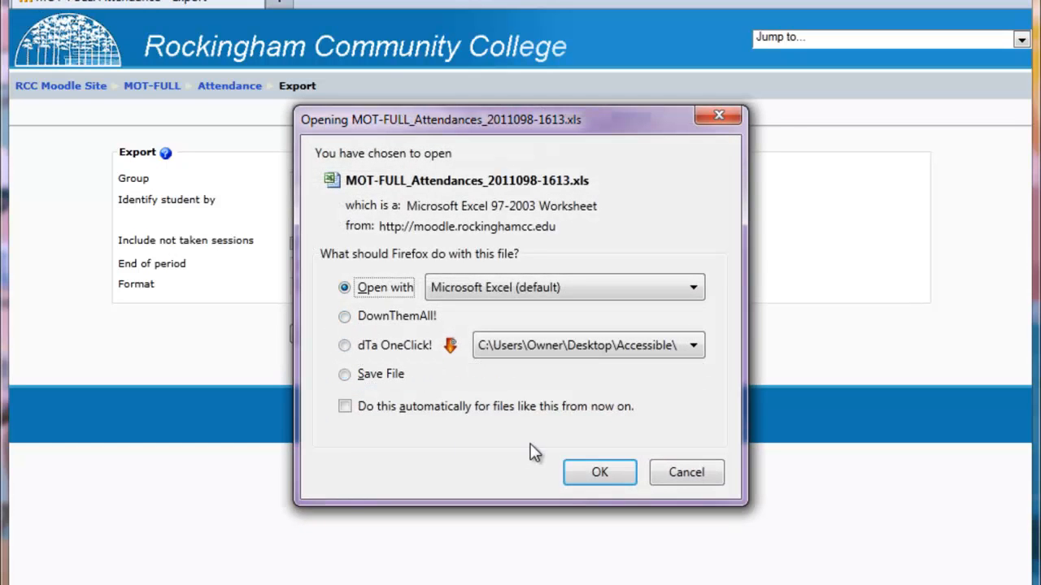
pyautogui.click(600, 472)
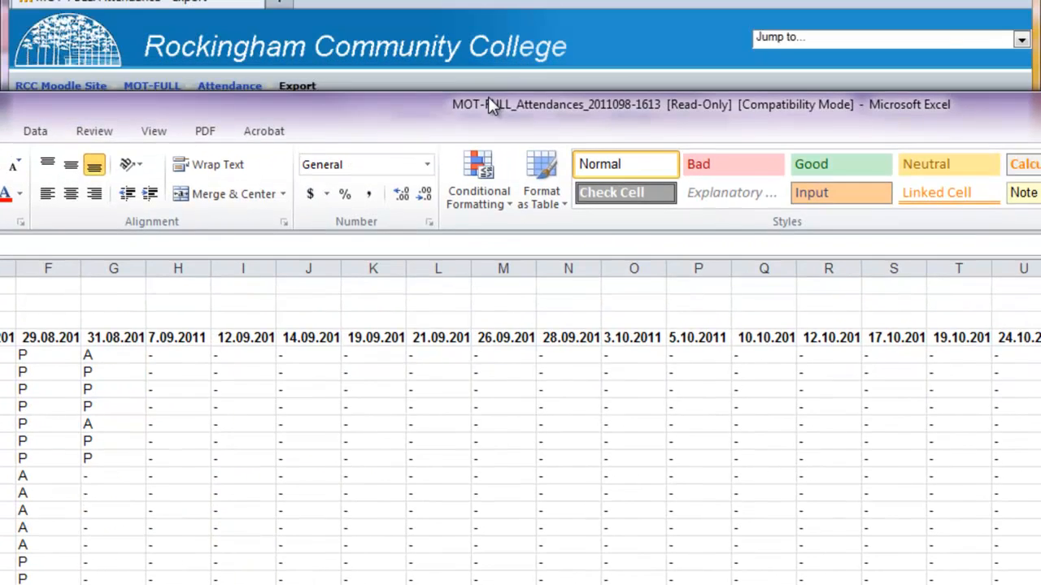
# In Microsoft Excel, move and narrow the window to look over the exported attendance sheet.
pyautogui.moveTo(487, 97); pyautogui.dragTo(253, 84)
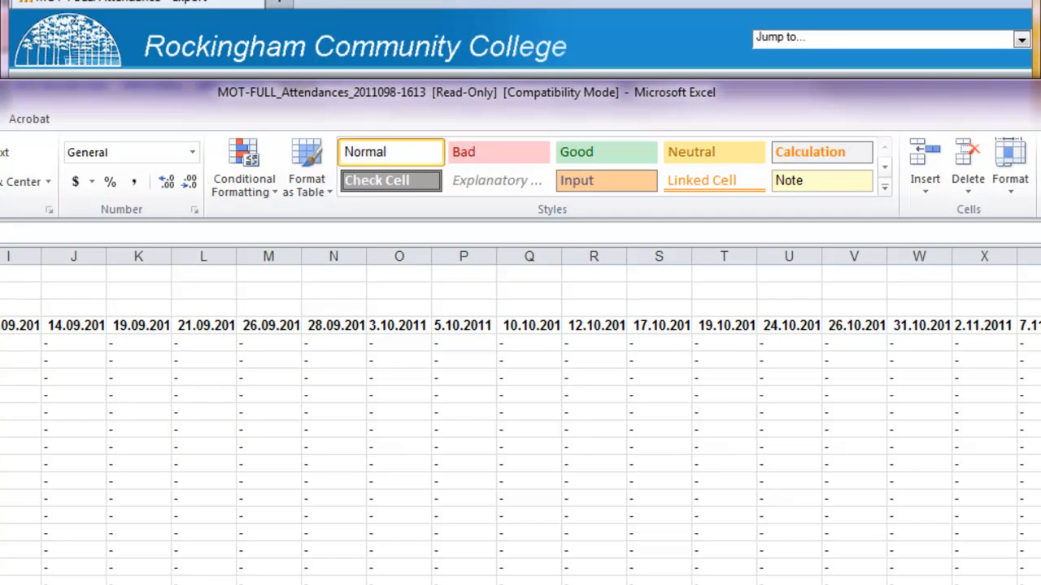
pyautogui.moveTo(1040, 342); pyautogui.dragTo(413, 251)
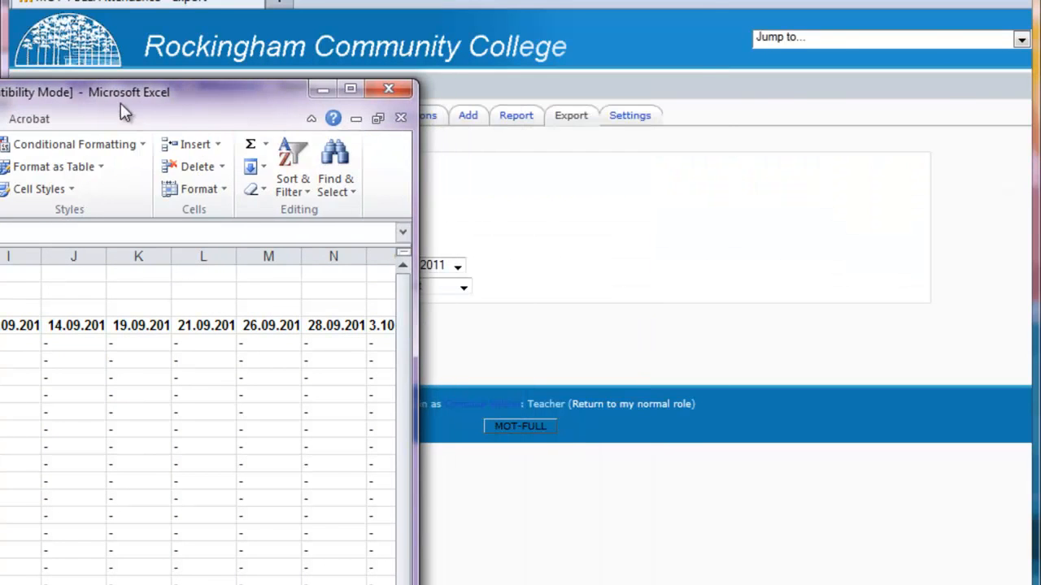
pyautogui.moveTo(123, 92); pyautogui.dragTo(397, 62)
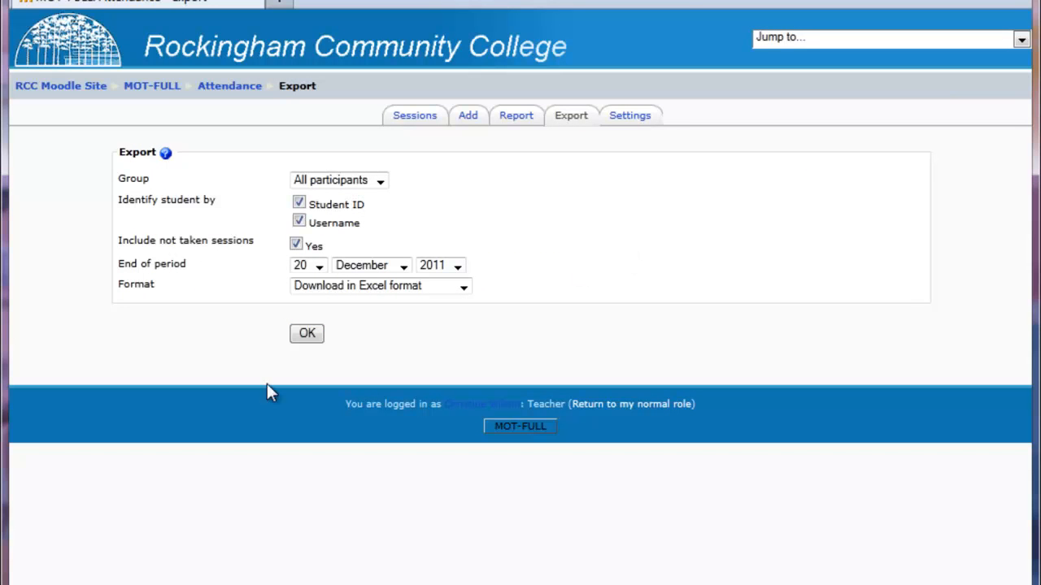
# Back in the browser, request the Excel export again and cancel its download.
pyautogui.click(309, 336)
pyautogui.click(691, 474)
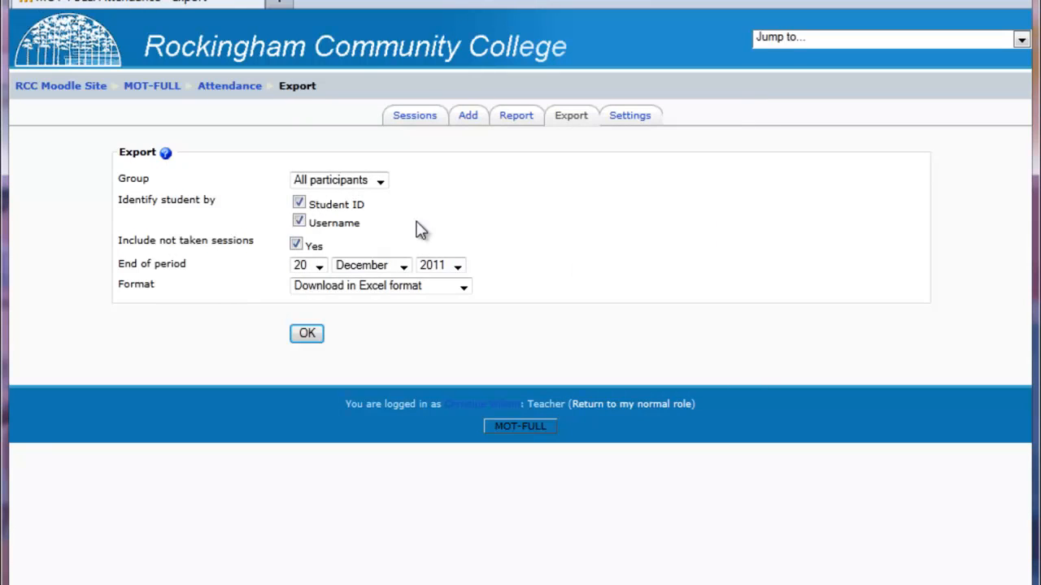
# Go back to the attendance sessions and return to the MOT-FULL course page to view its activities.
pyautogui.click(418, 119)
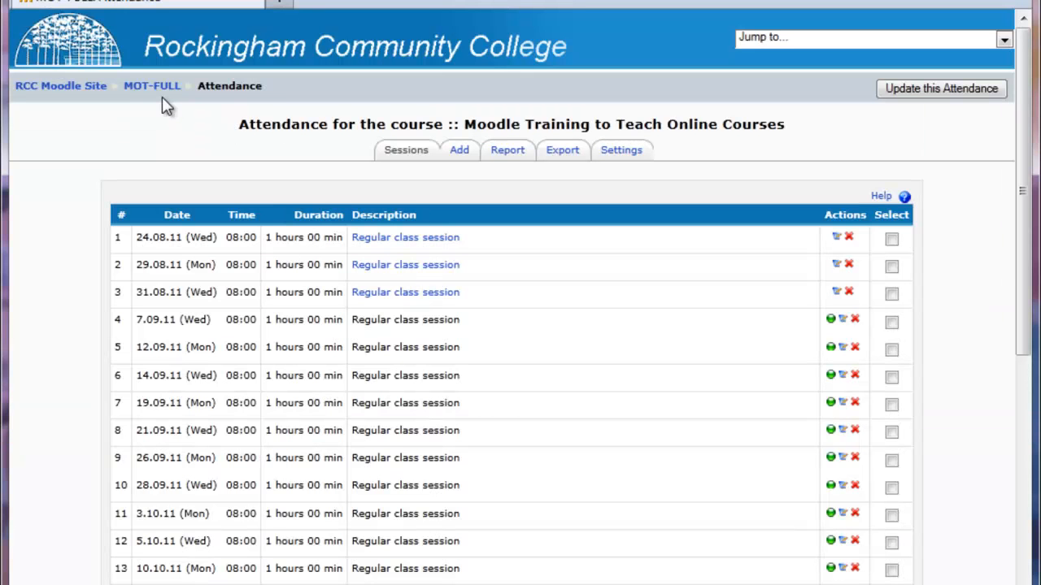
pyautogui.click(151, 87)
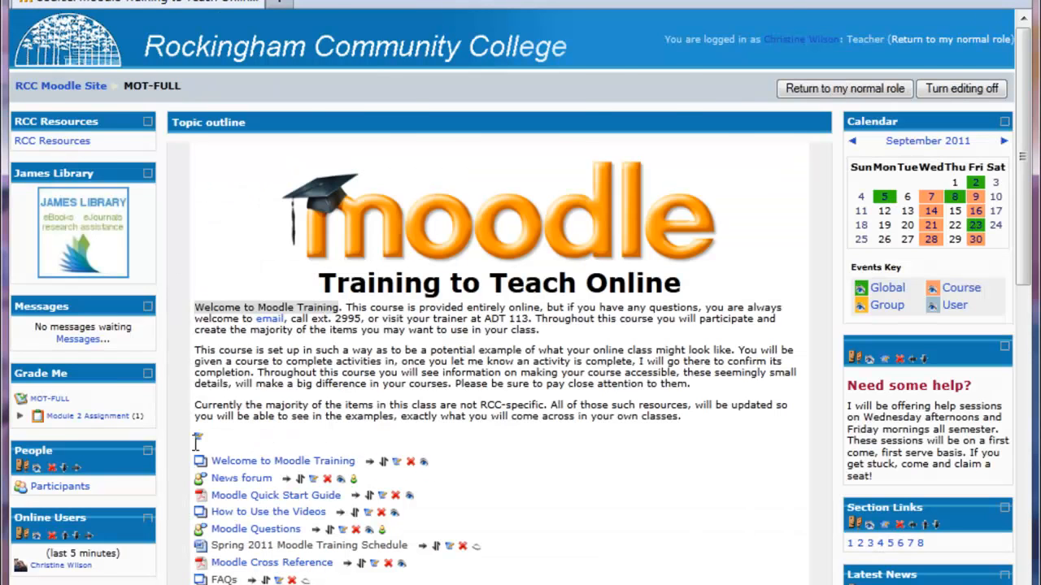
pyautogui.scroll(-3, 257, 394)
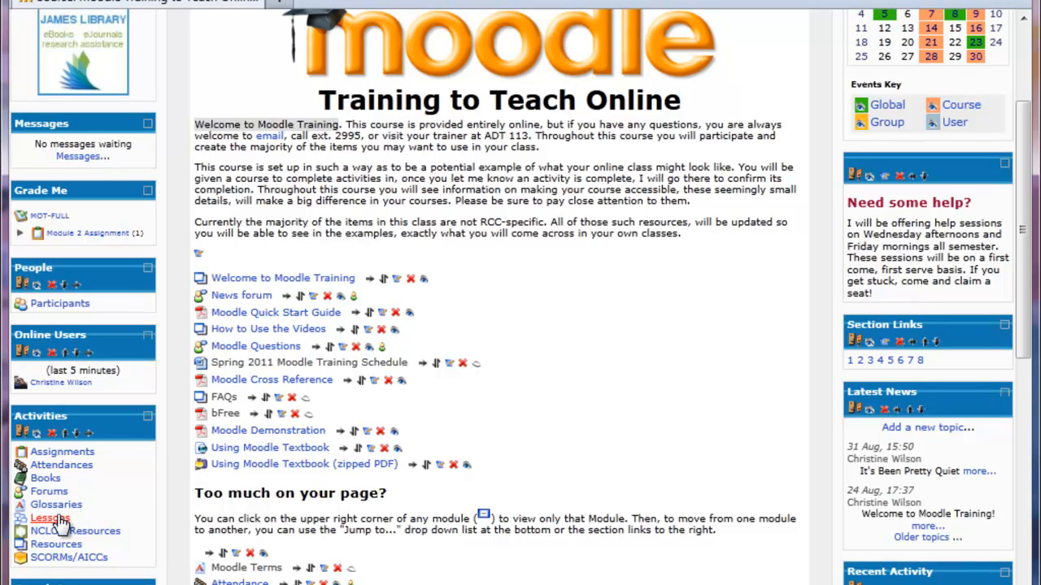
# Open the MOT-FULL course grades and switch from the grader report to the user report.
pyautogui.scroll(-6, 663, 382)
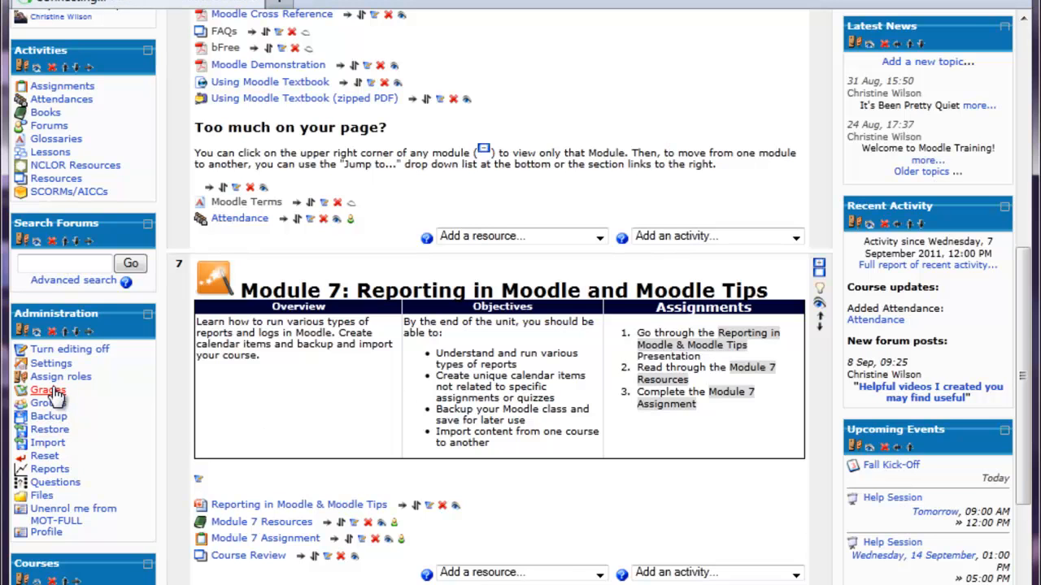
pyautogui.click(49, 391)
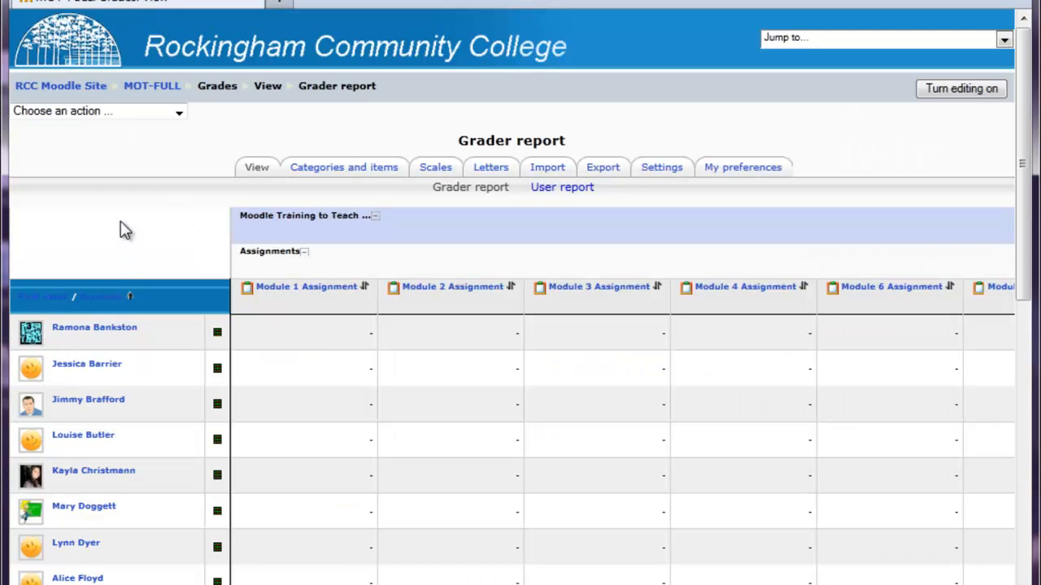
pyautogui.click(176, 113)
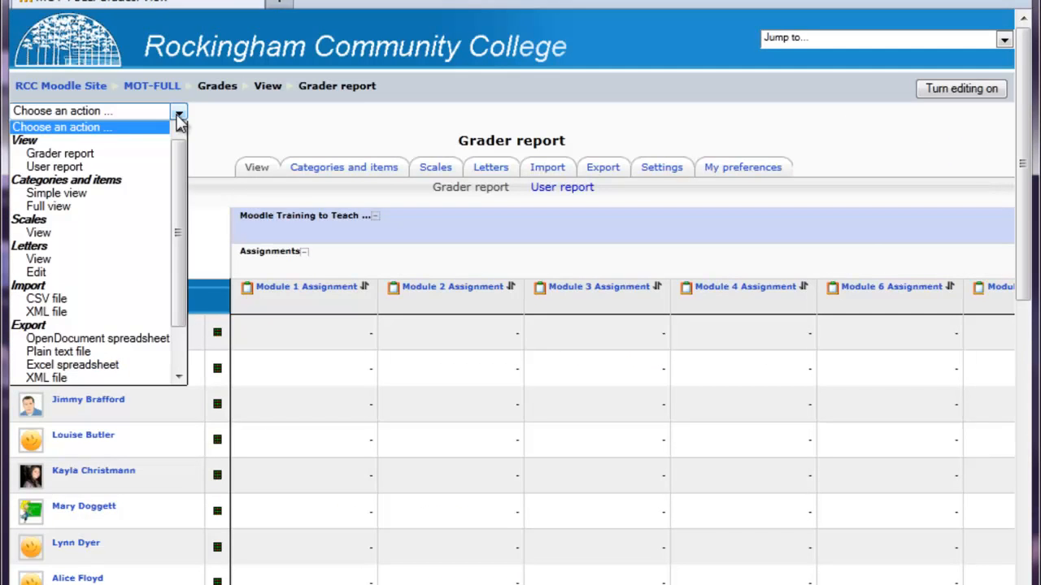
pyautogui.click(93, 172)
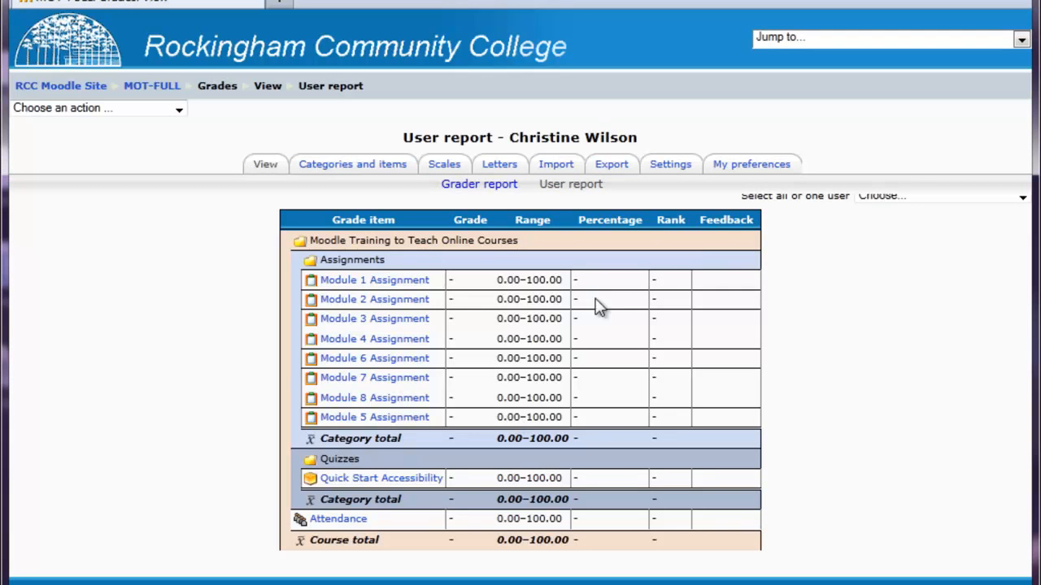
# Show the user report of the first listed student, then follow its Attendance grade item to look through the course's attendance sessions.
pyautogui.click(1022, 200)
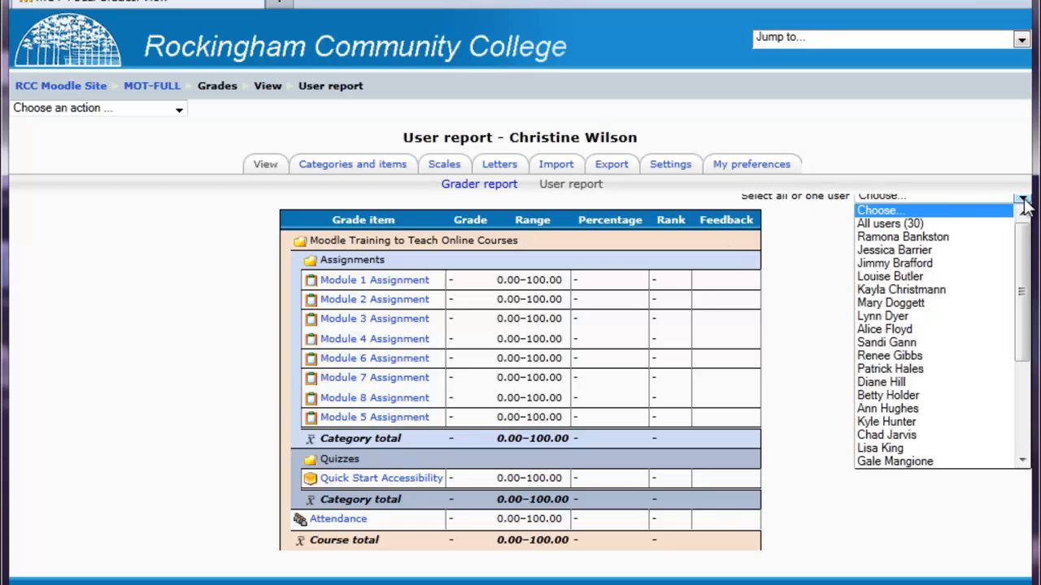
pyautogui.click(937, 238)
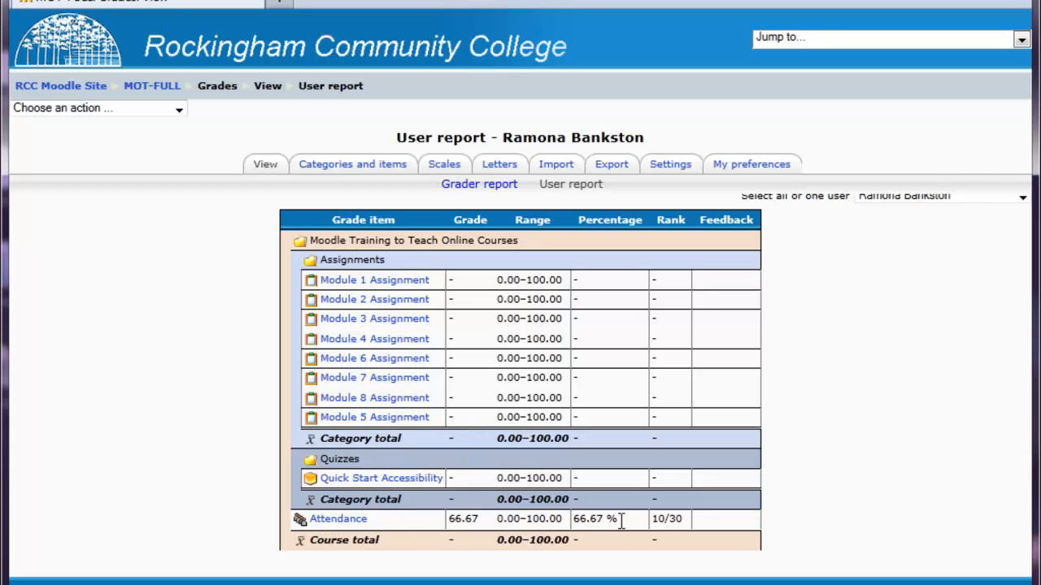
pyautogui.click(349, 524)
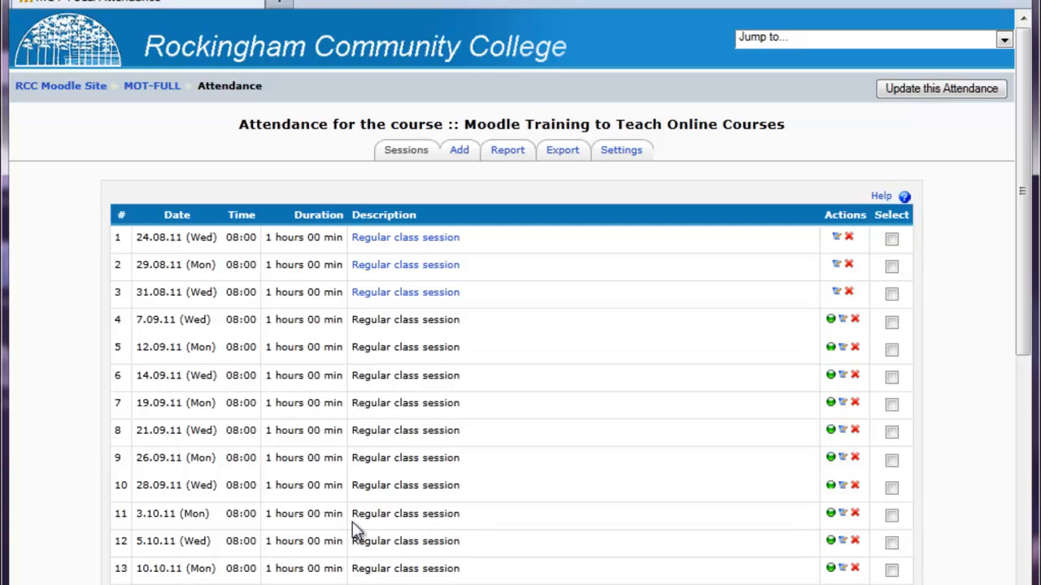
pyautogui.scroll(-7, 458, 479)
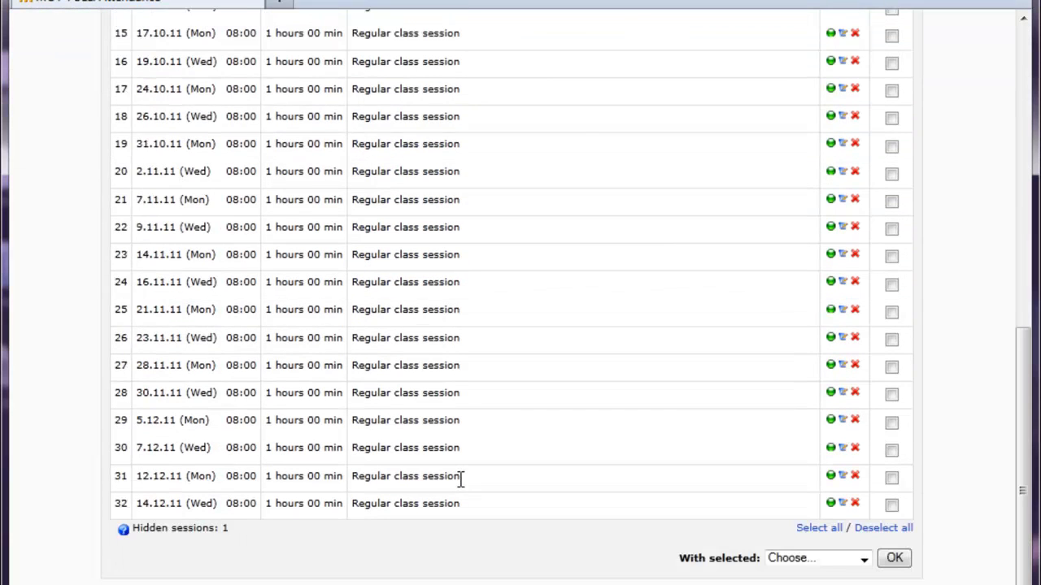